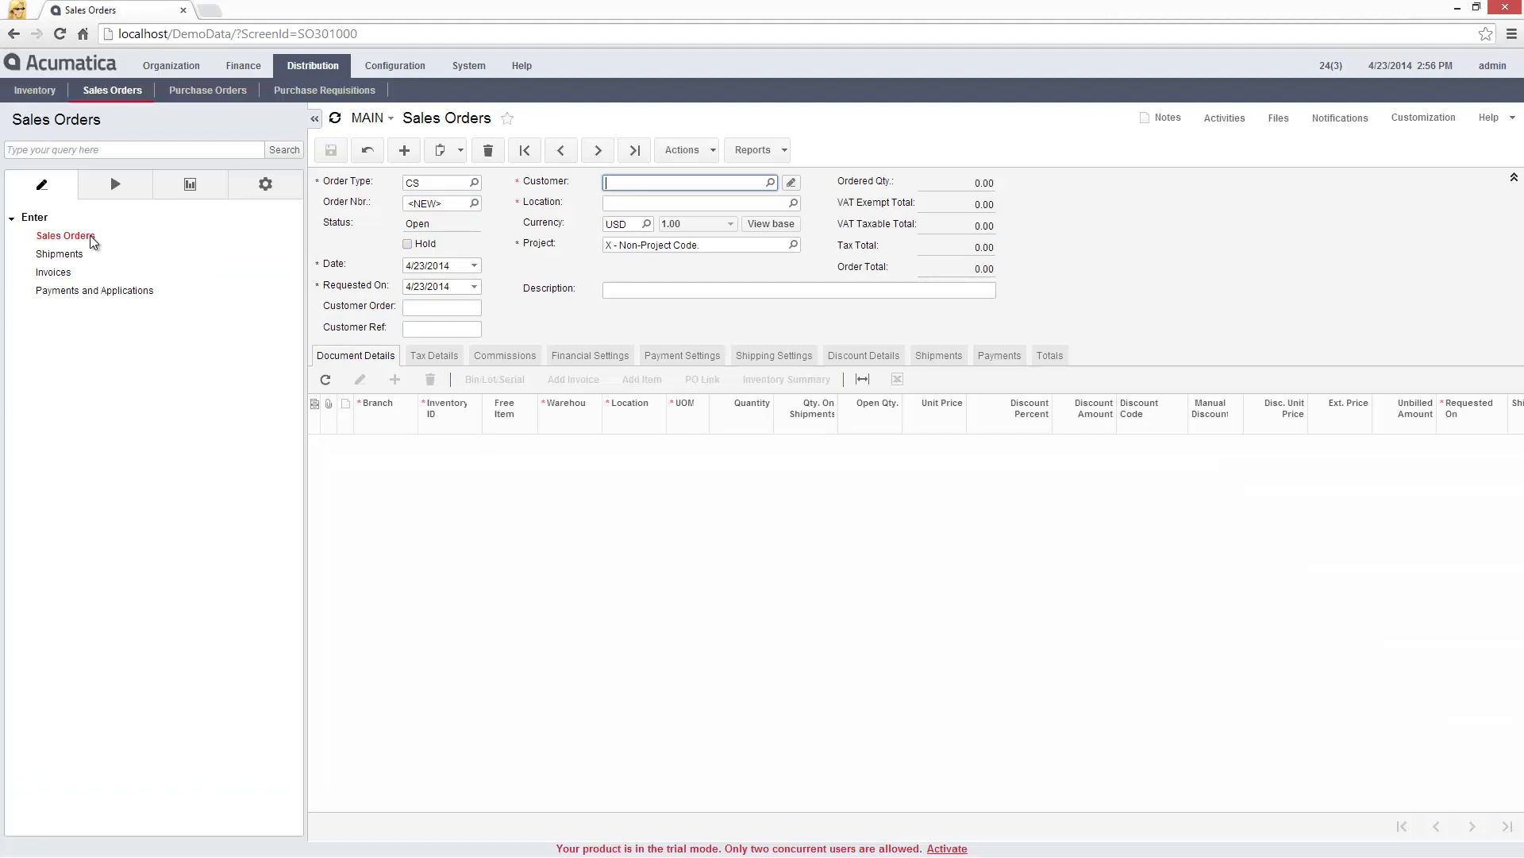
Step: Enter a cash sale for the widget customer, described 'purchase some widgets', with 5 WIDGET03
{"action": "type", "text": "widget"}
{"action": "key", "text": "Tab"}
{"action": "key", "text": "Tab"}
{"action": "key", "text": "Tab"}
{"action": "key", "text": "Tab"}
{"action": "type", "text": "purchase some widgets"}
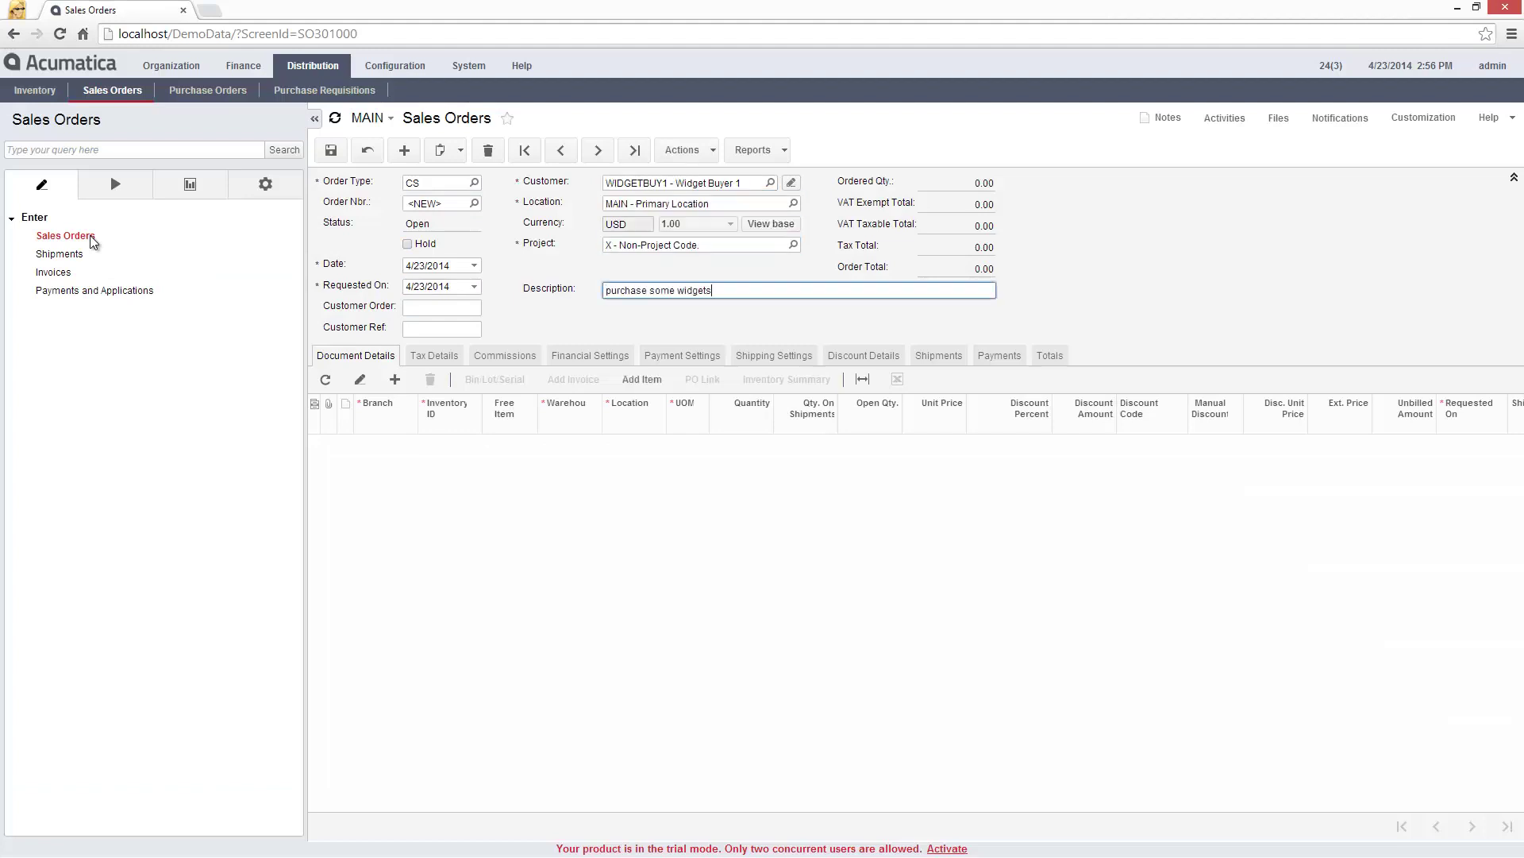
{"action": "key", "text": "Tab"}
{"action": "type", "text": "widg"}
{"action": "key", "text": "Down"}
{"action": "key", "text": "Down"}
{"action": "key", "text": "Down"}
{"action": "key", "text": "Return"}
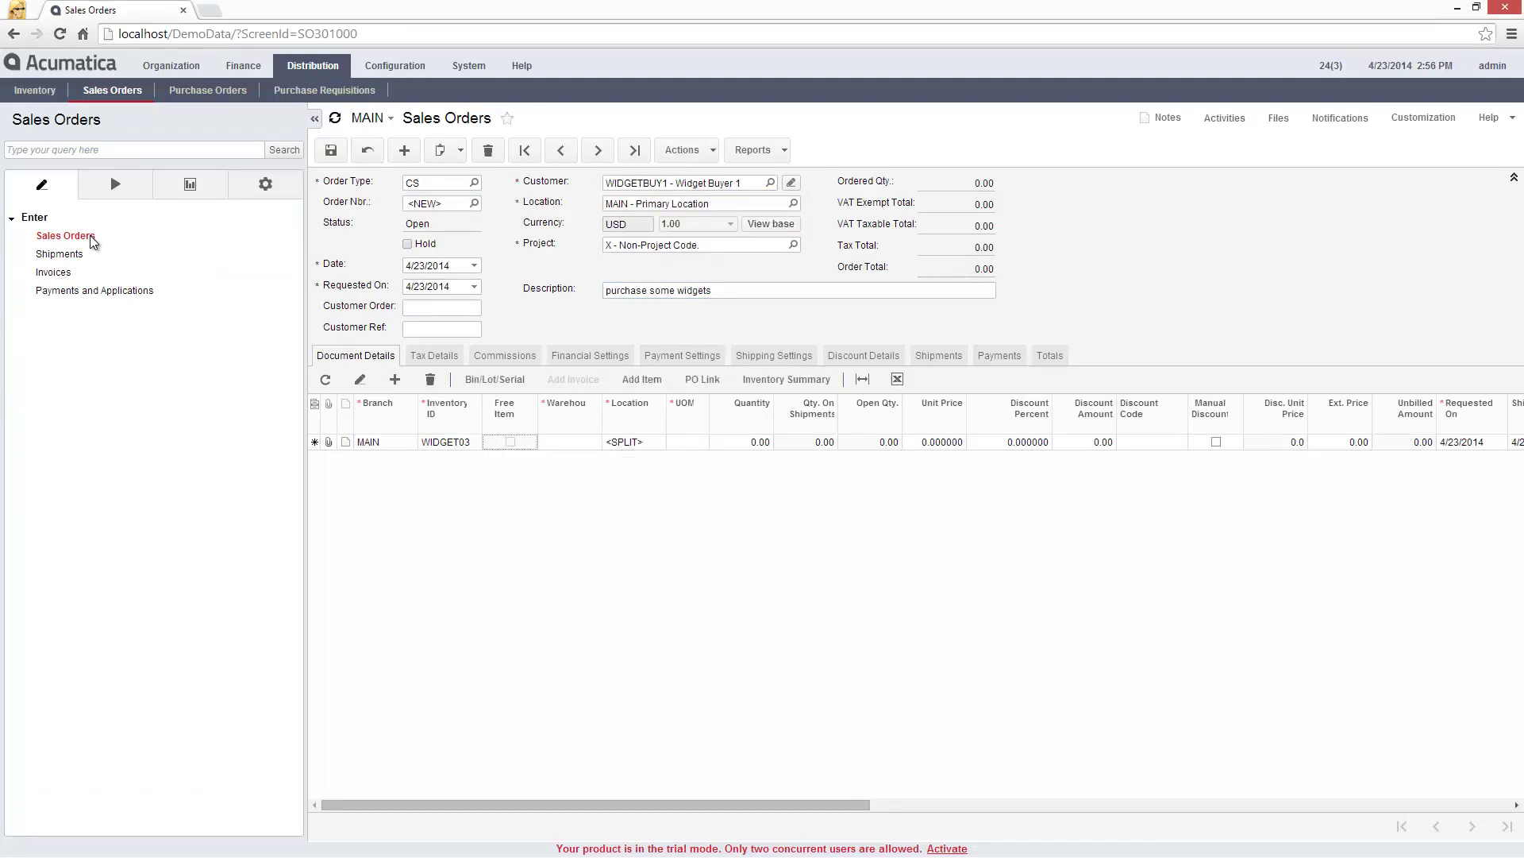
{"action": "key", "text": "Tab"}
{"action": "type", "text": "5"}
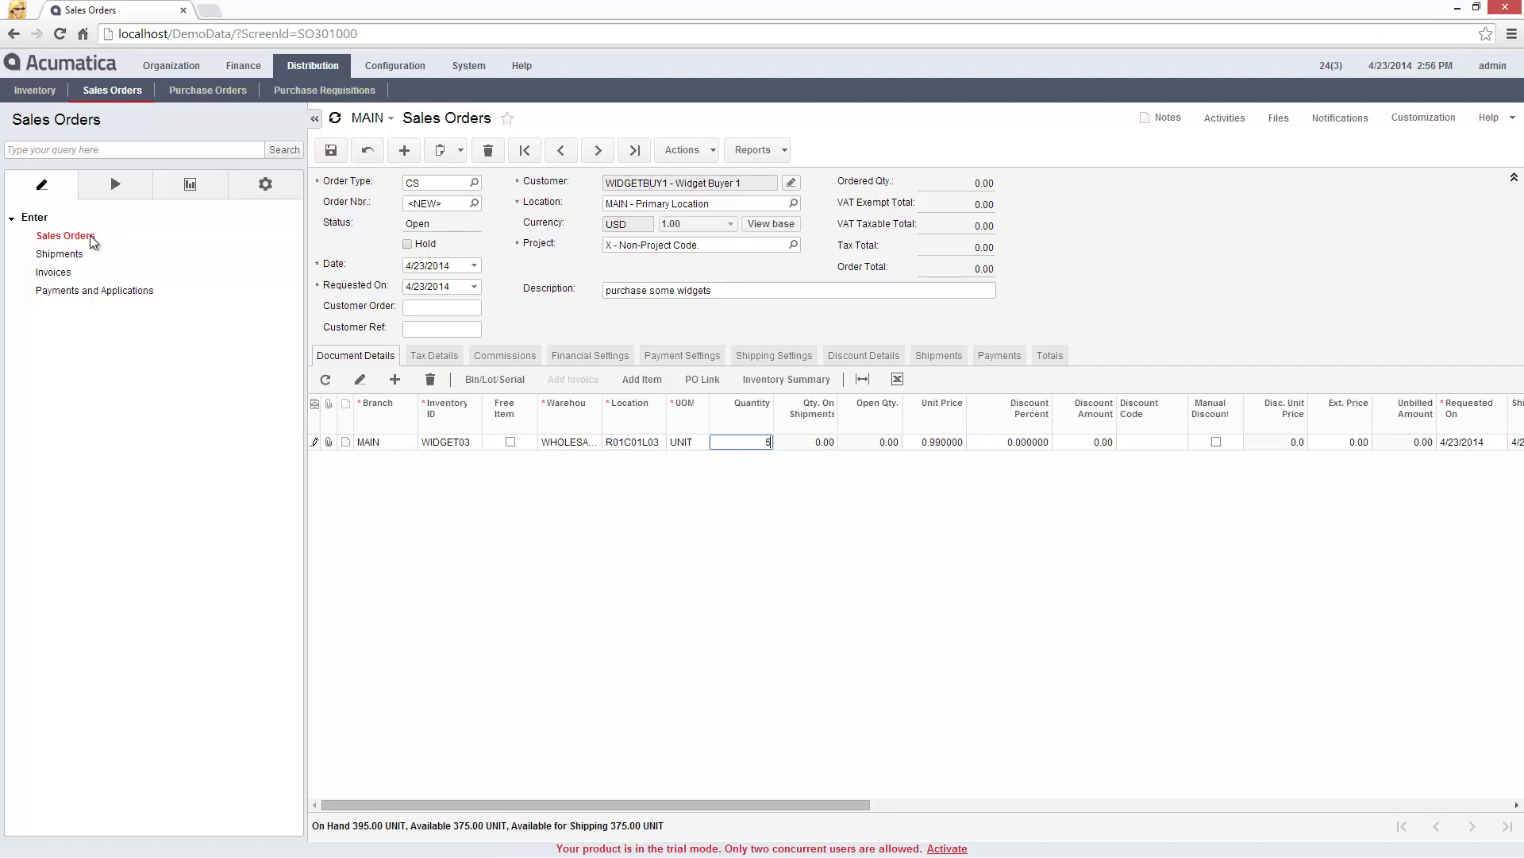
Step: Save the order and prepare its Cash Sale invoice for 4.95
{"action": "left_click", "coordinate": [331, 149]}
{"action": "left_click", "coordinate": [682, 149]}
{"action": "left_click", "coordinate": [719, 311]}
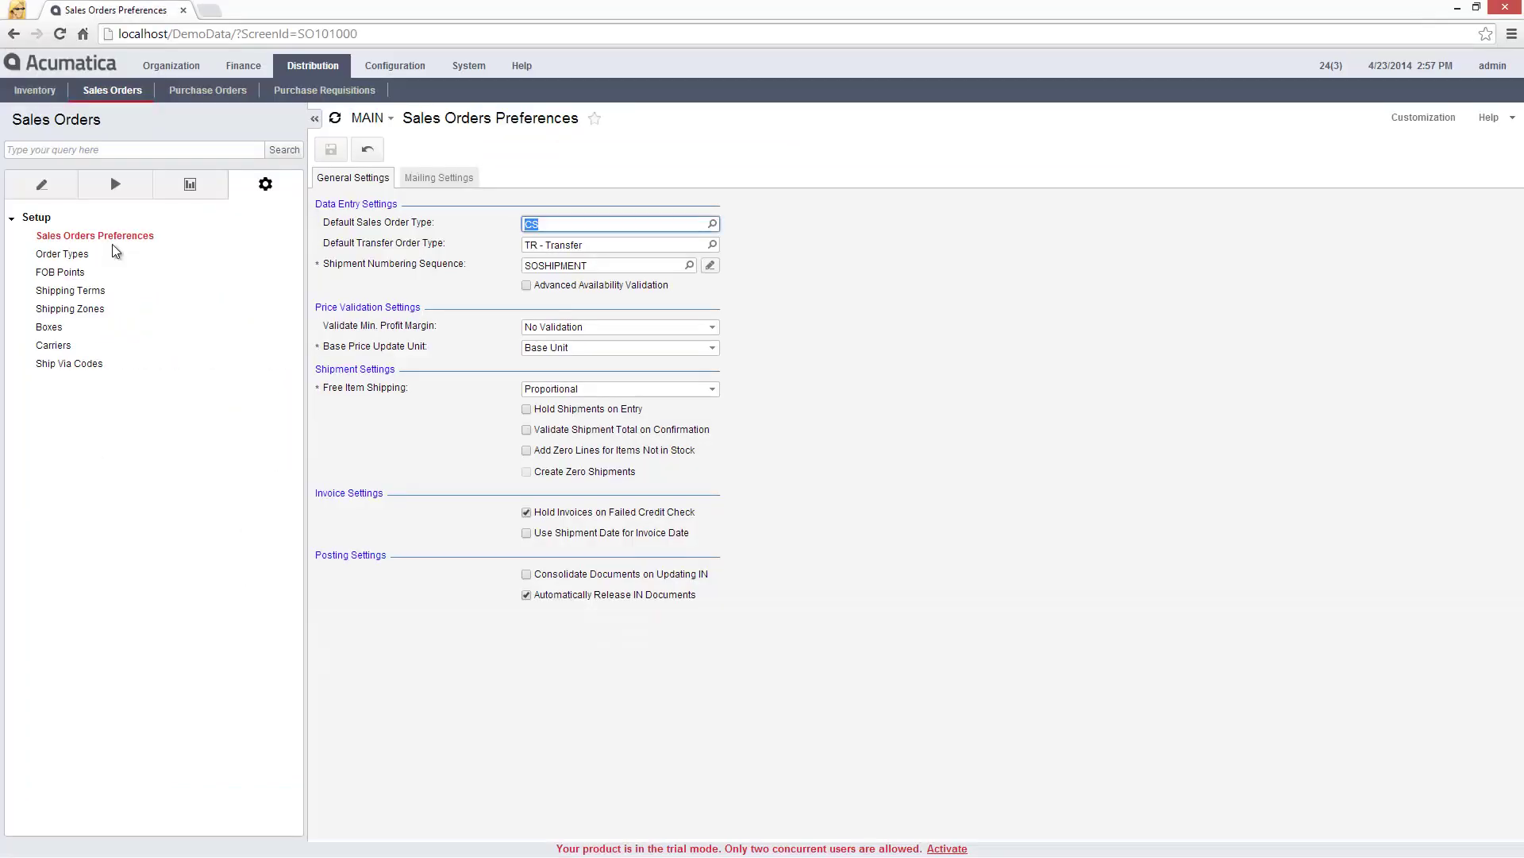
Step: Make SO the default sales order type, save, and start a new Sales Orders form
{"action": "type", "text": "SO"}
{"action": "key", "text": "Tab"}
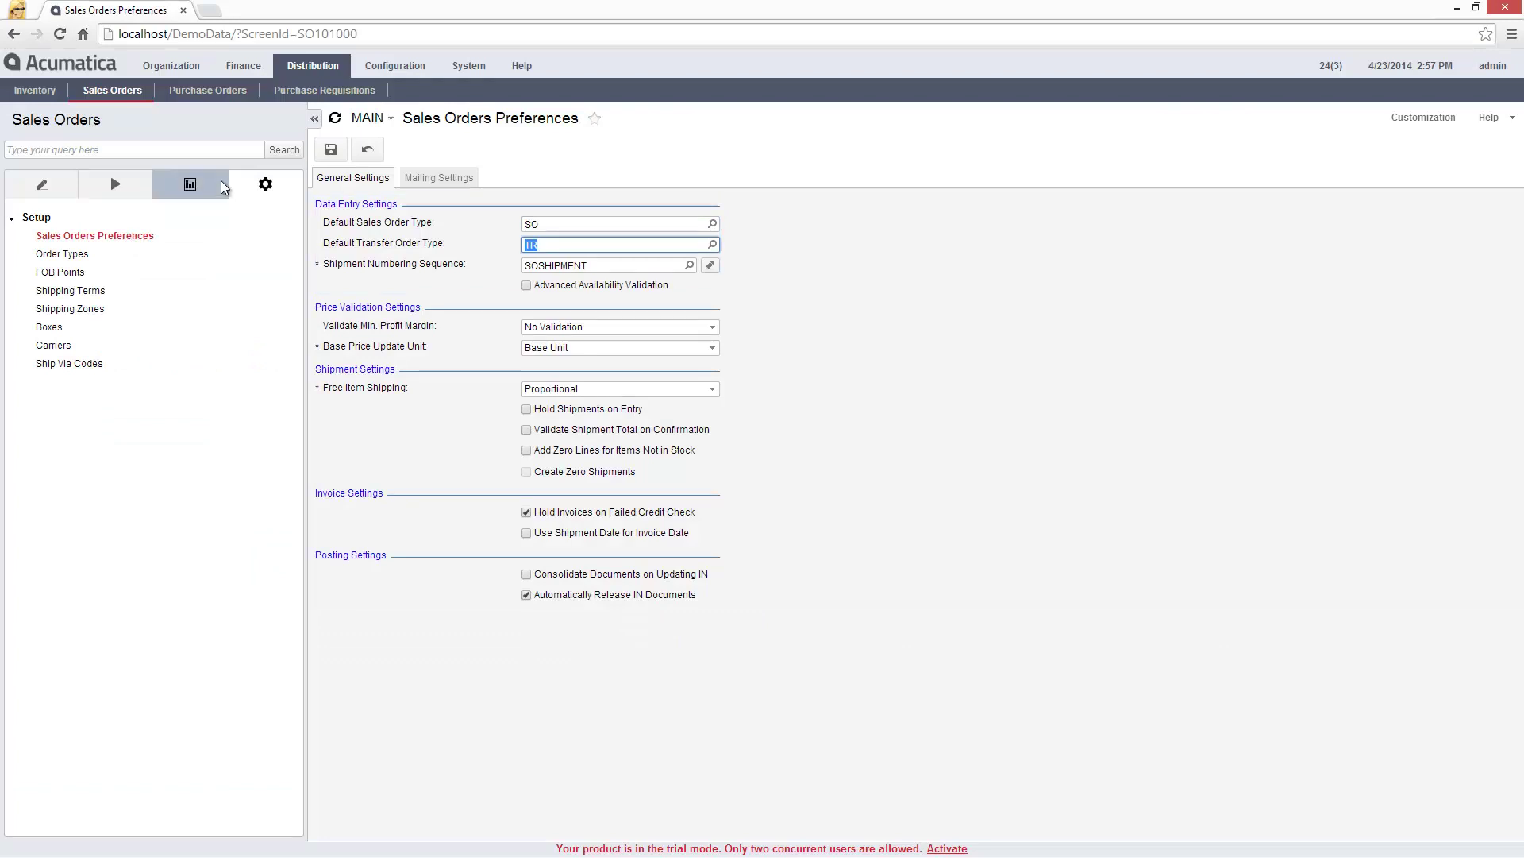
{"action": "left_click", "coordinate": [317, 152]}
{"action": "left_click", "coordinate": [43, 185]}
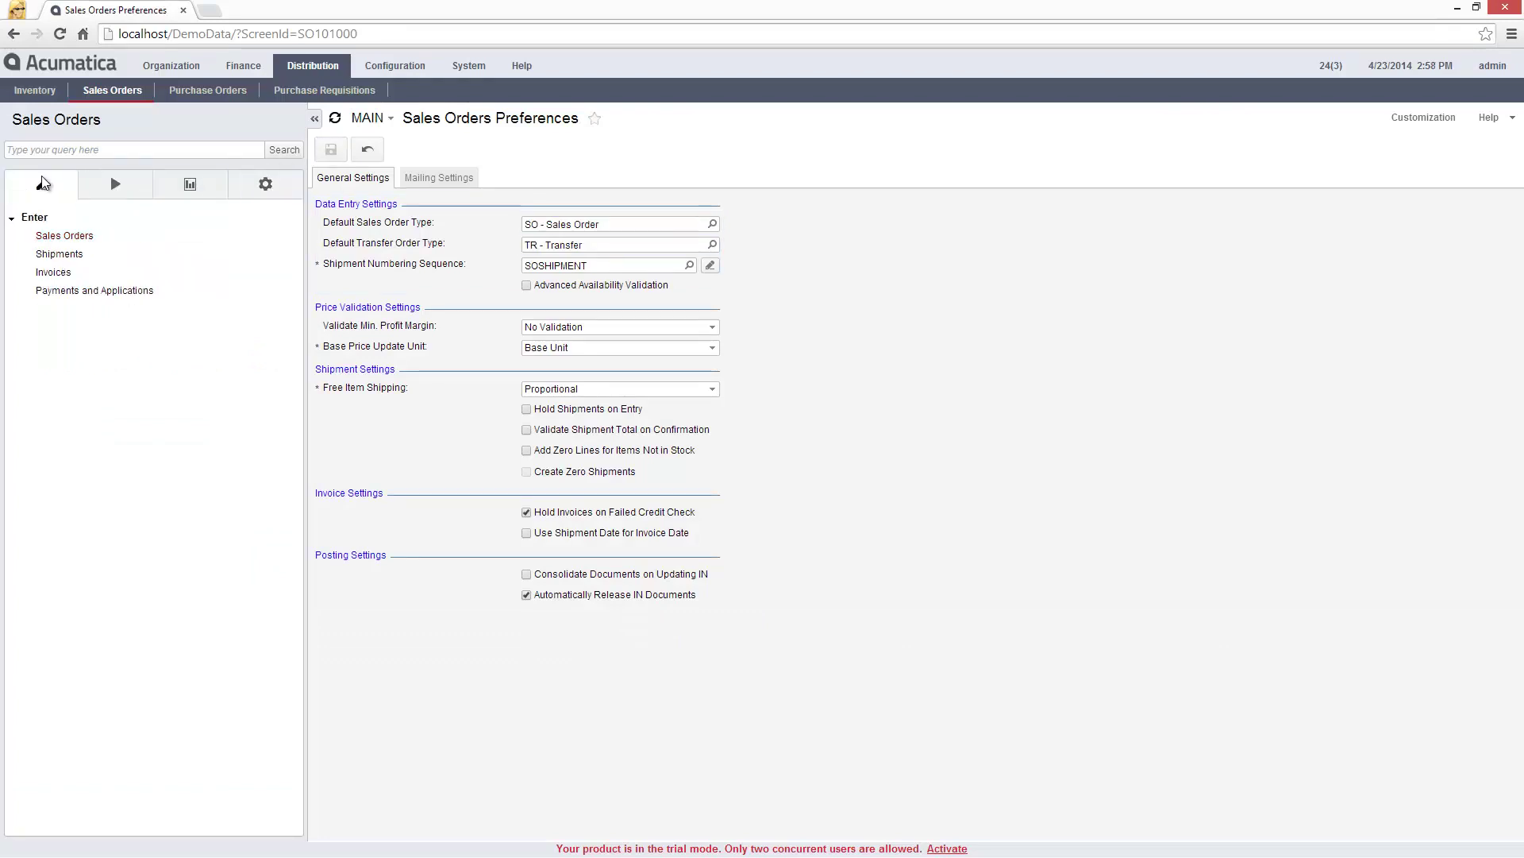
{"action": "left_click", "coordinate": [52, 236]}
Step: Enter and save an order 'purchase widgets for shipping' for 5 WIDGET03 units
{"action": "type", "text": "widget"}
{"action": "key", "text": "Tab"}
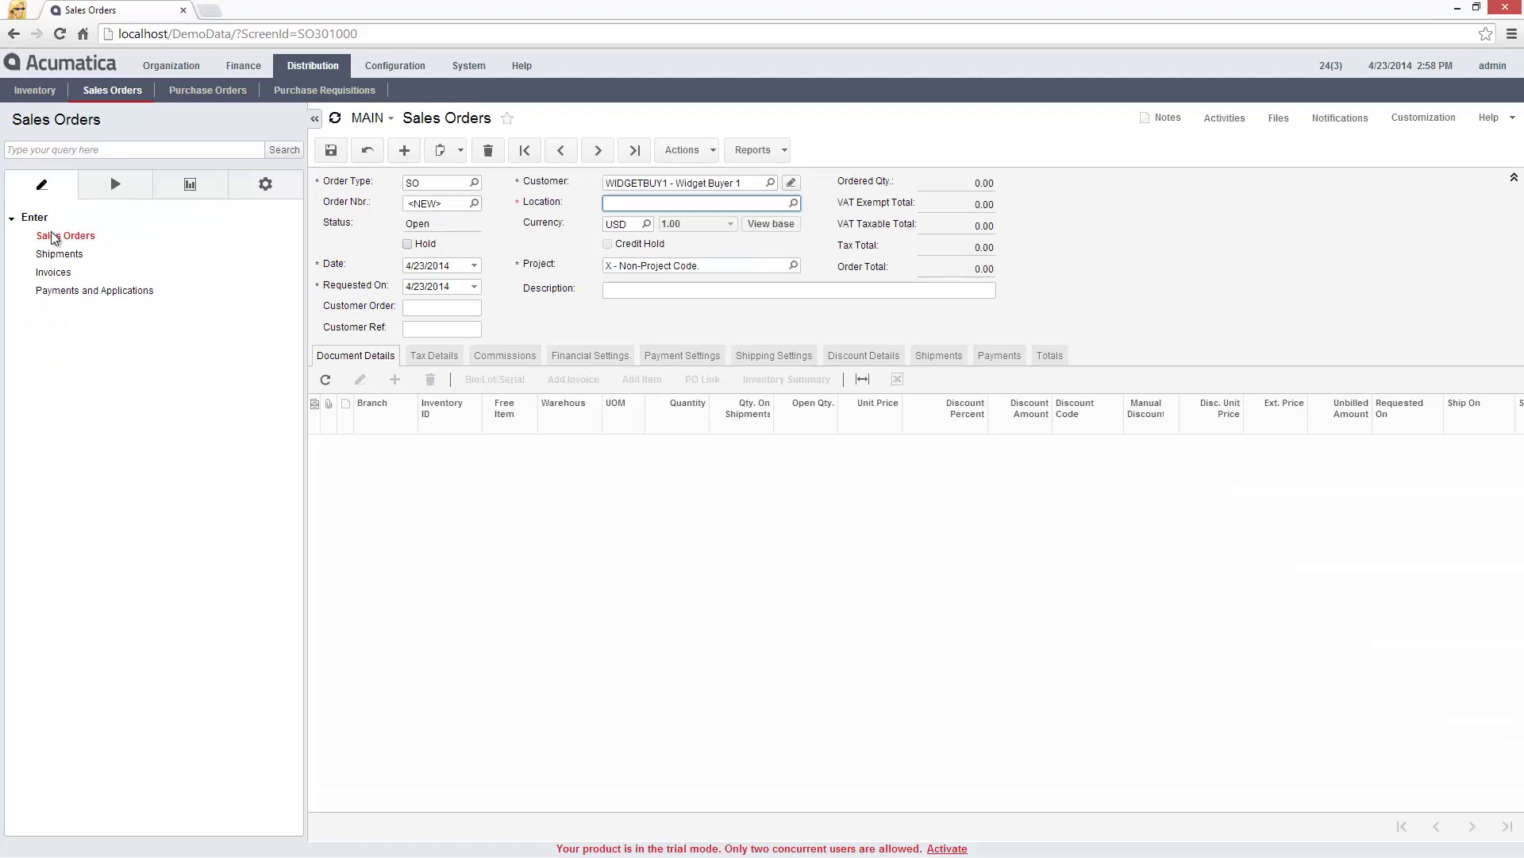
{"action": "key", "text": "Tab"}
{"action": "key", "text": "Tab"}
{"action": "type", "text": "purchase widgets for shipping"}
{"action": "key", "text": "Insert"}
{"action": "type", "text": "widg"}
{"action": "key", "text": "Tab"}
{"action": "type", "text": "5"}
{"action": "key", "text": "Tab"}
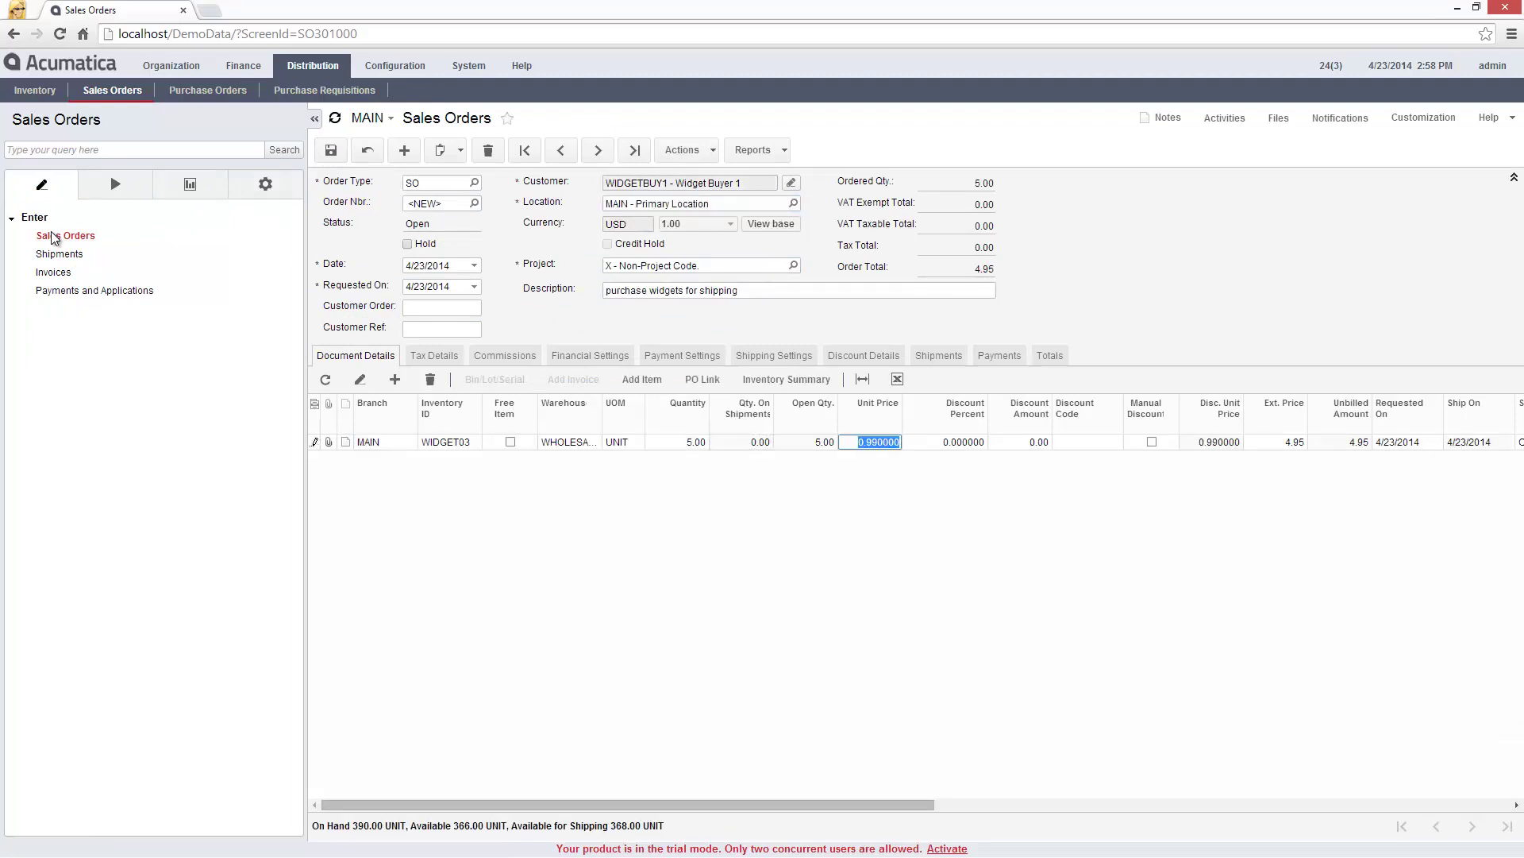
{"action": "left_click", "coordinate": [331, 150]}
Step: Create the shipment, mark the MEDIUM package confirmed, and confirm the shipment
{"action": "left_click", "coordinate": [697, 151]}
{"action": "left_click", "coordinate": [704, 173]}
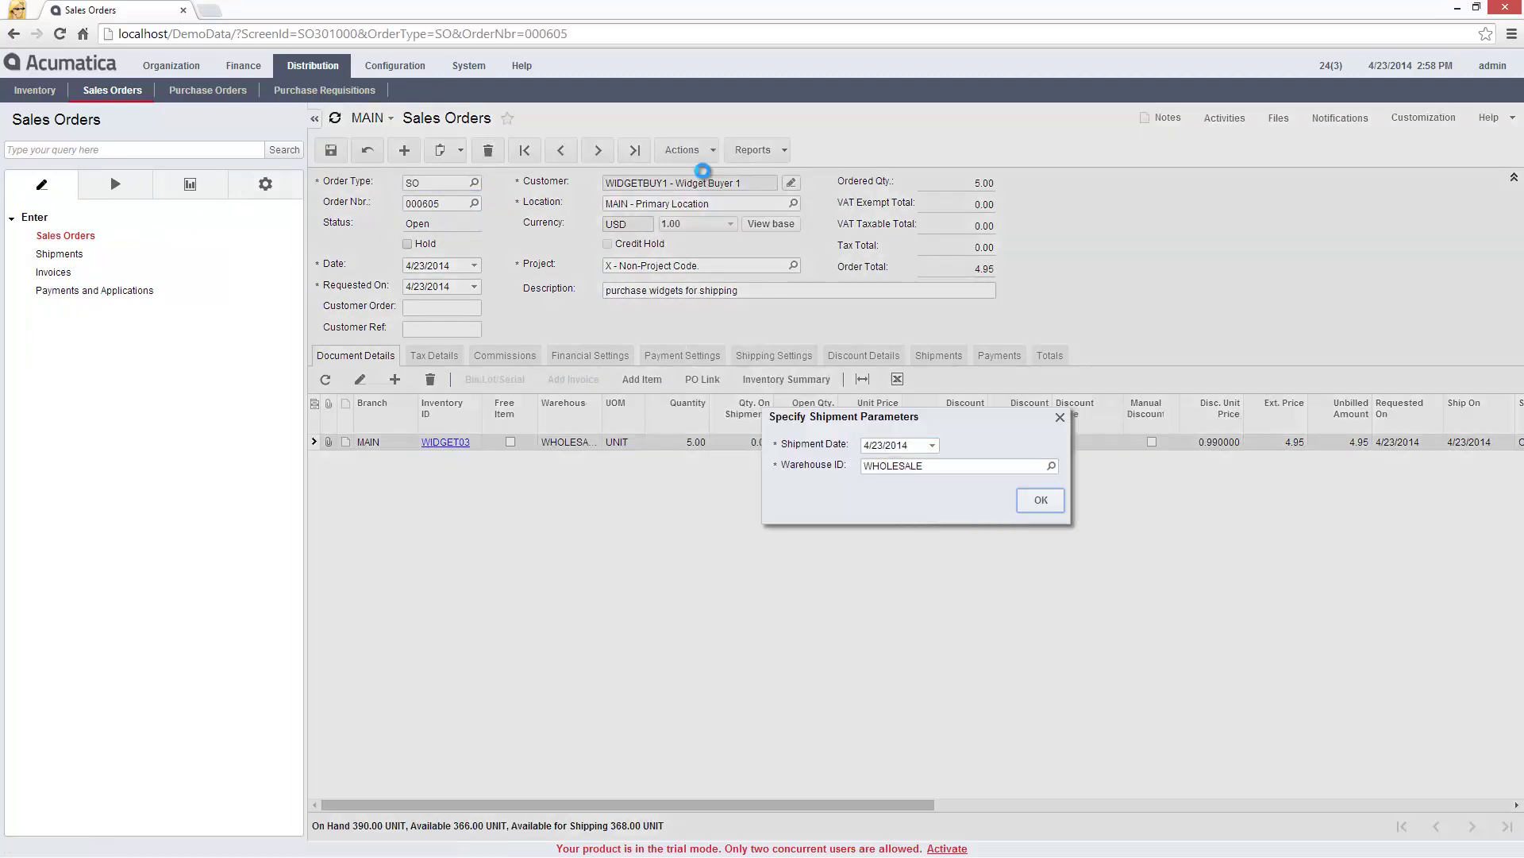
{"action": "key", "text": "Return"}
{"action": "left_click", "coordinate": [494, 313]}
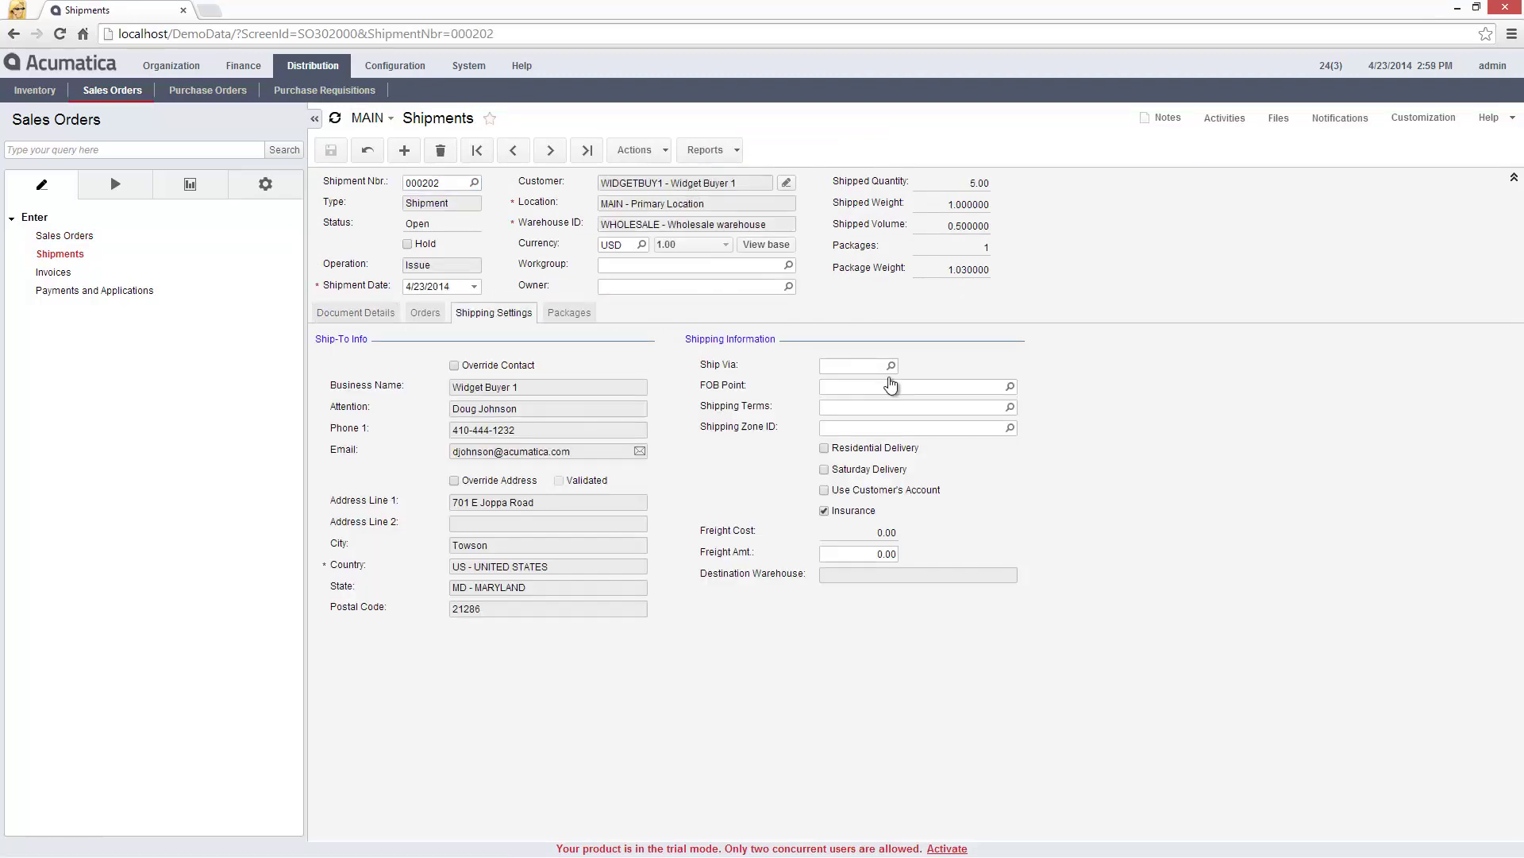
{"action": "left_click", "coordinate": [569, 312]}
{"action": "left_click", "coordinate": [389, 388]}
{"action": "left_click", "coordinate": [635, 150]}
{"action": "left_click", "coordinate": [669, 176]}
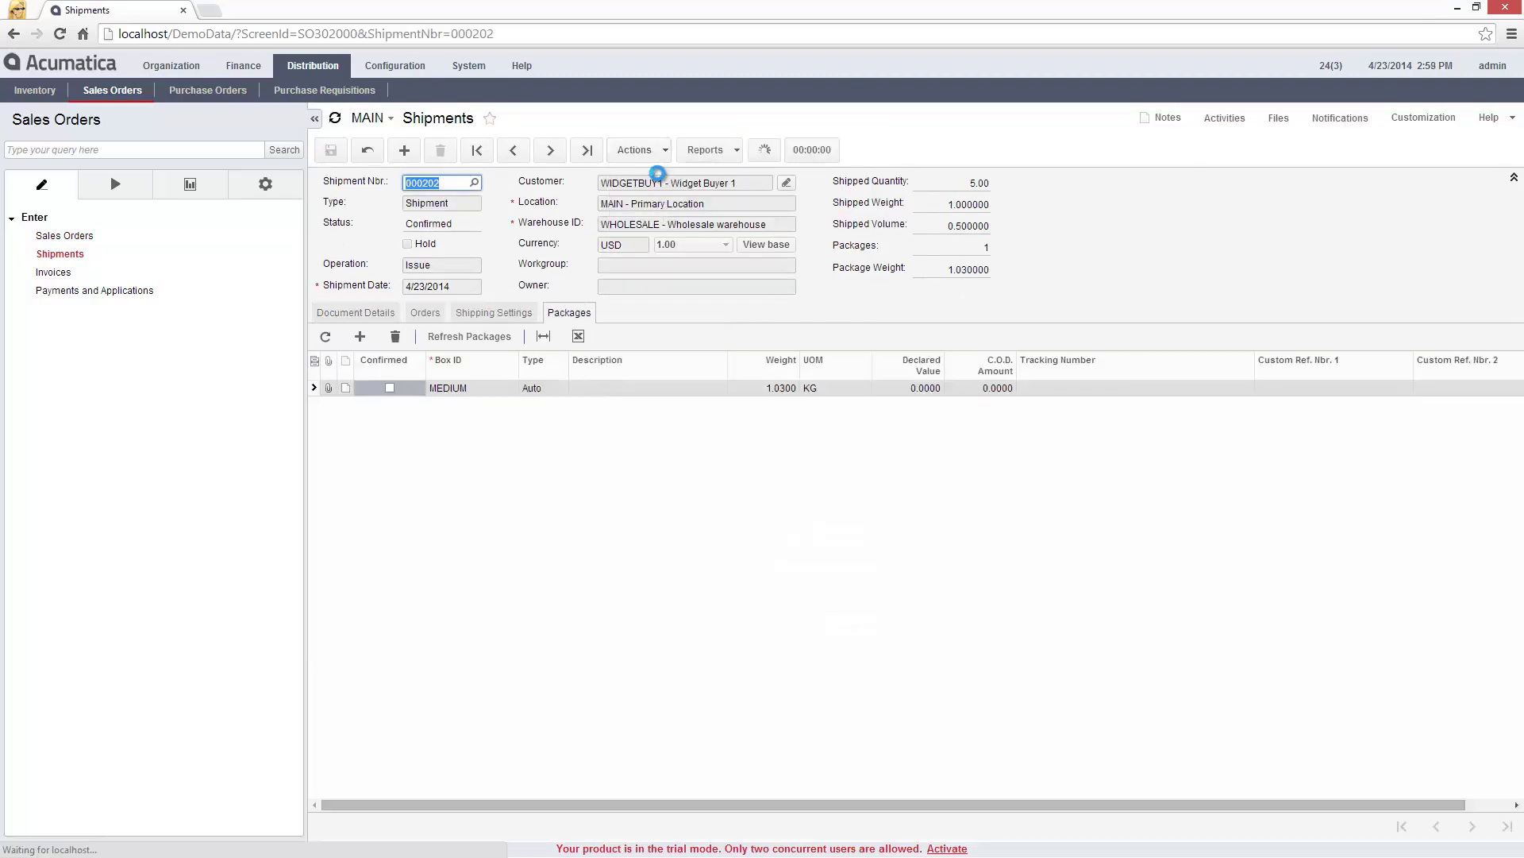
Step: View the package's FedEx shipping label, then prepare the shipment's invoice
{"action": "left_click", "coordinate": [329, 392]}
{"action": "left_click", "coordinate": [745, 338]}
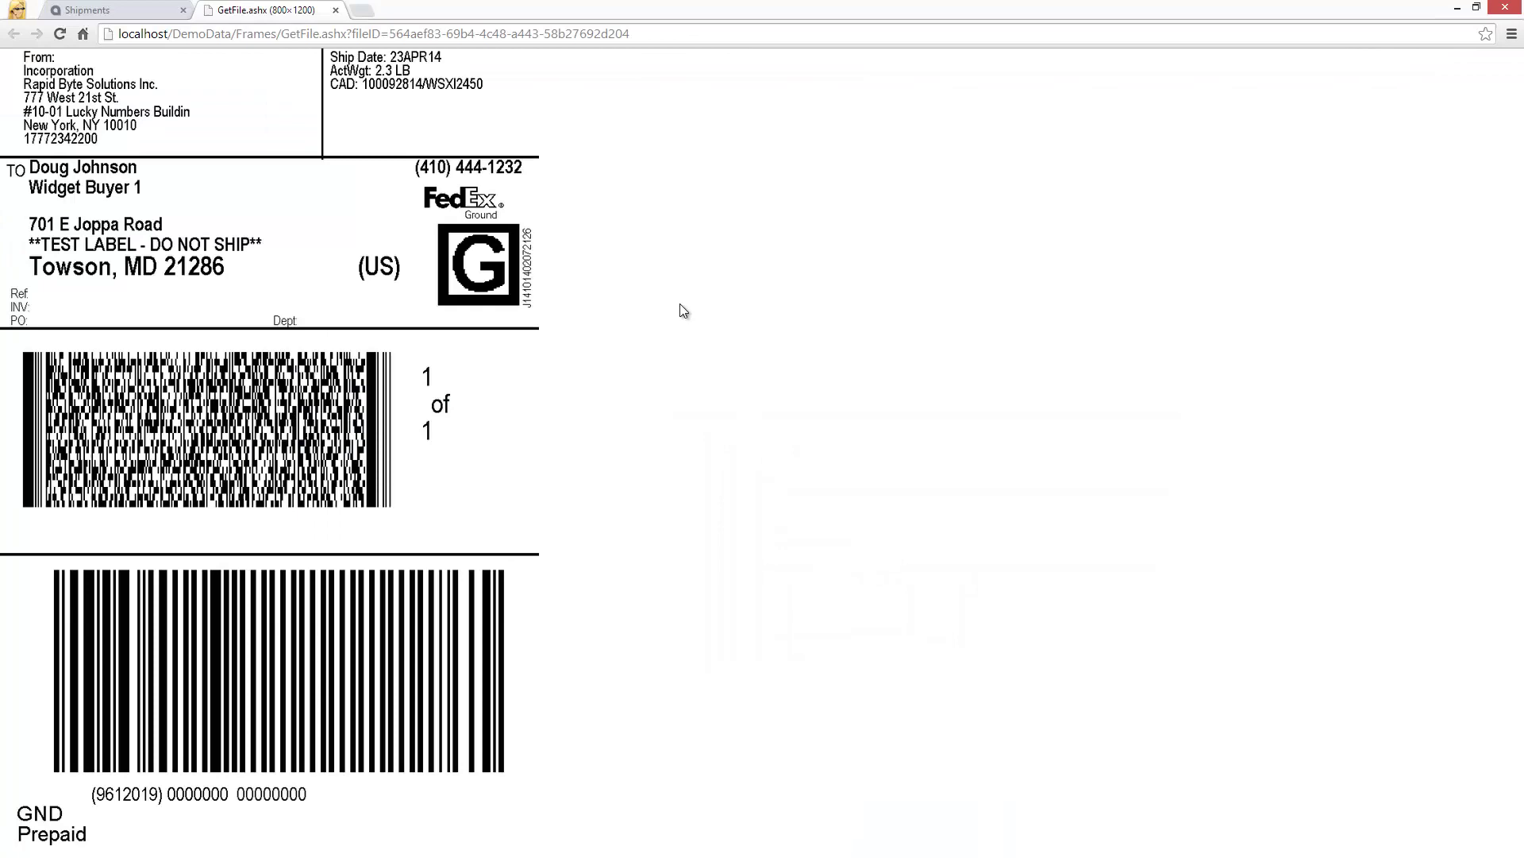
{"action": "left_click", "coordinate": [340, 10]}
{"action": "left_click", "coordinate": [1183, 269]}
{"action": "left_click", "coordinate": [635, 150]}
{"action": "left_click", "coordinate": [670, 196]}
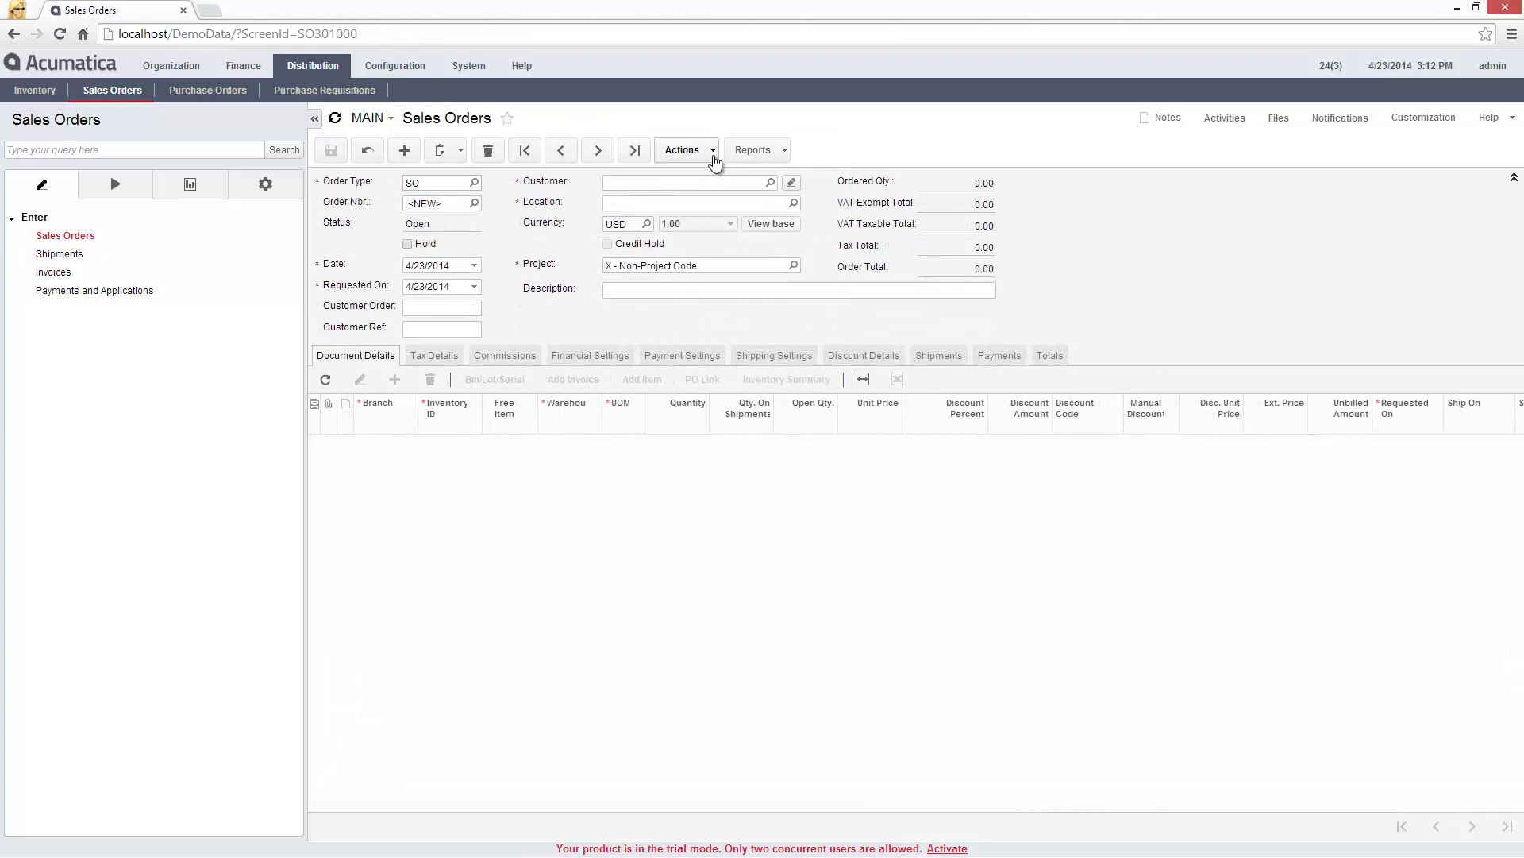
Step: Check the order's Actions list, then load the Sales Orders SO Open step's actions in Automation Steps
{"action": "left_click", "coordinate": [714, 155]}
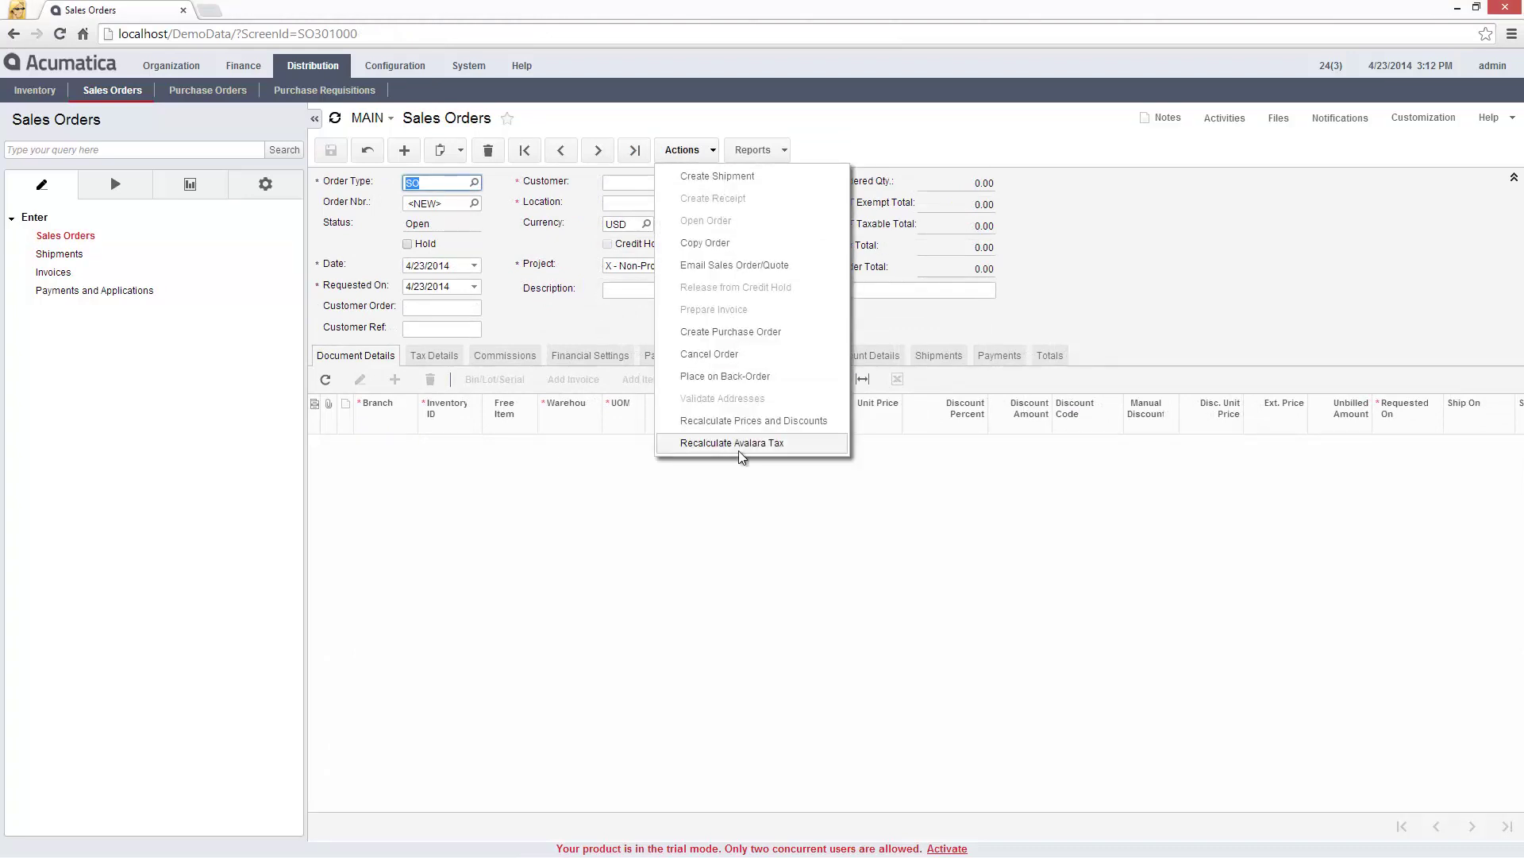
{"action": "left_click", "coordinate": [480, 70]}
{"action": "left_click", "coordinate": [82, 230]}
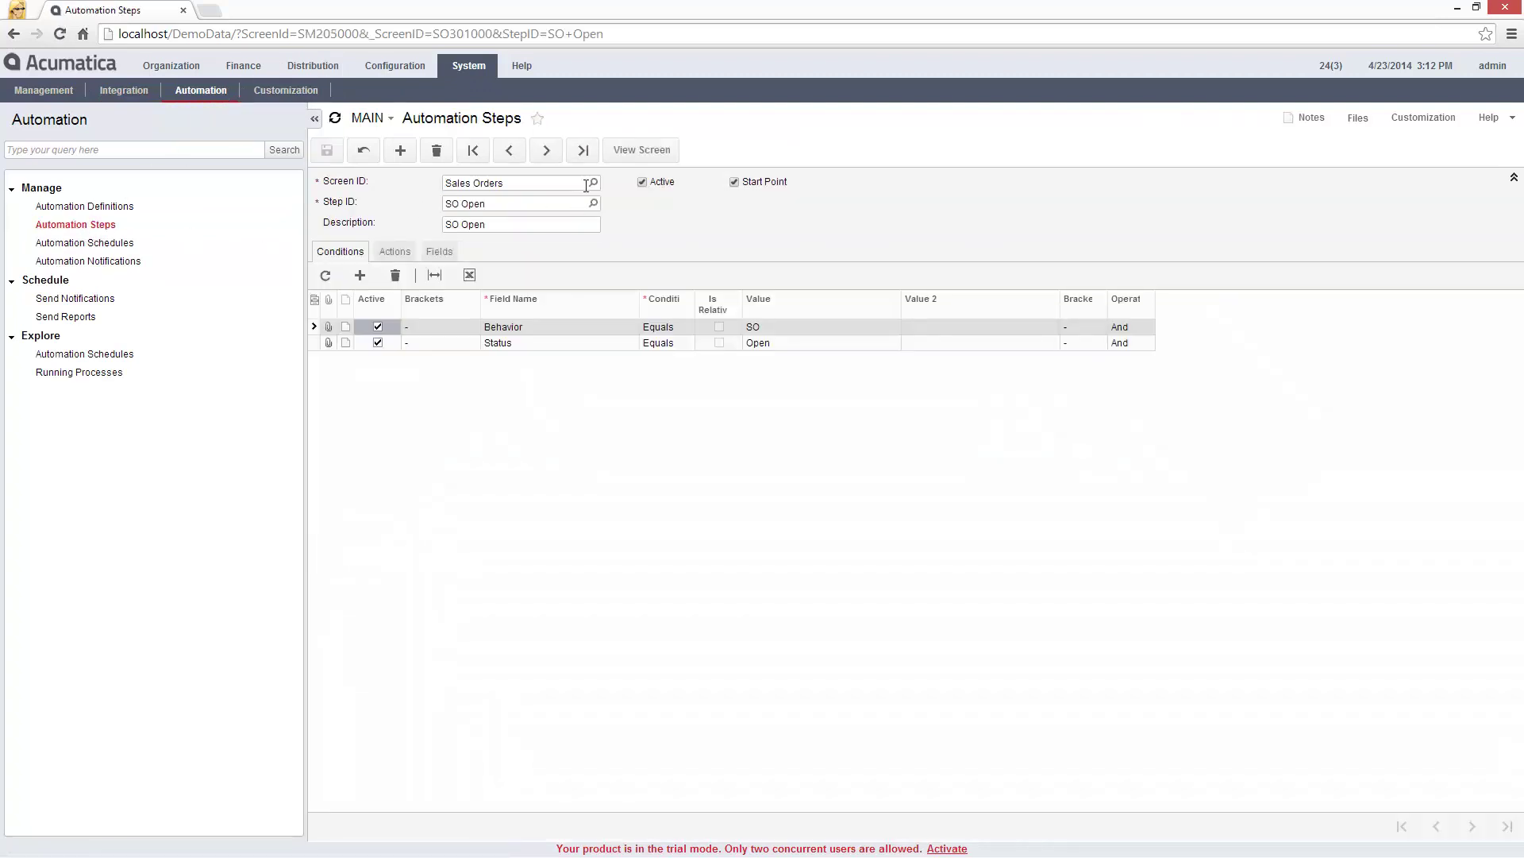
{"action": "left_click", "coordinate": [593, 182]}
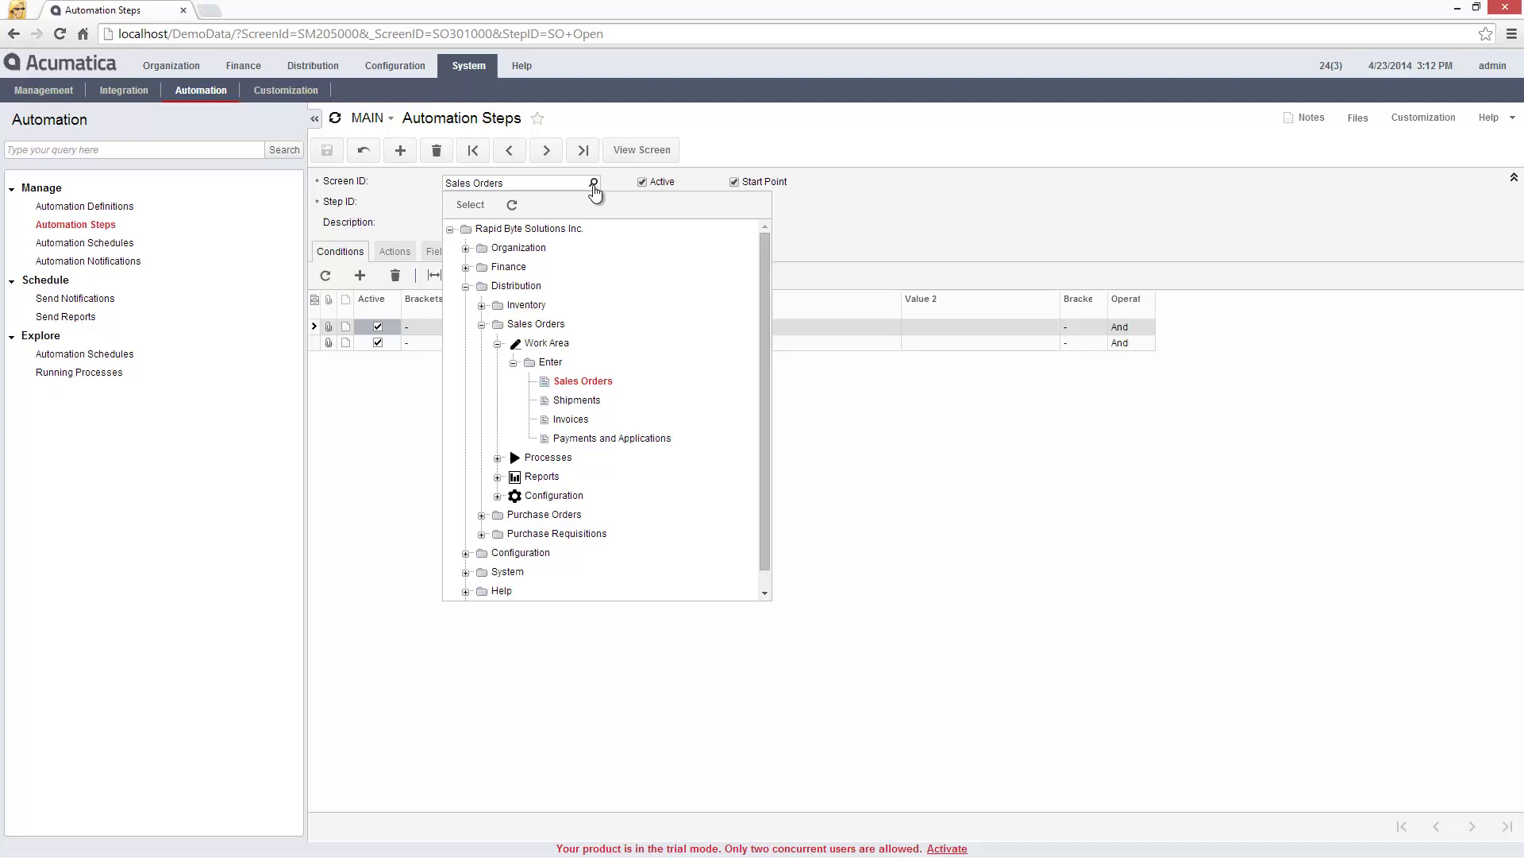
{"action": "left_click", "coordinate": [594, 186]}
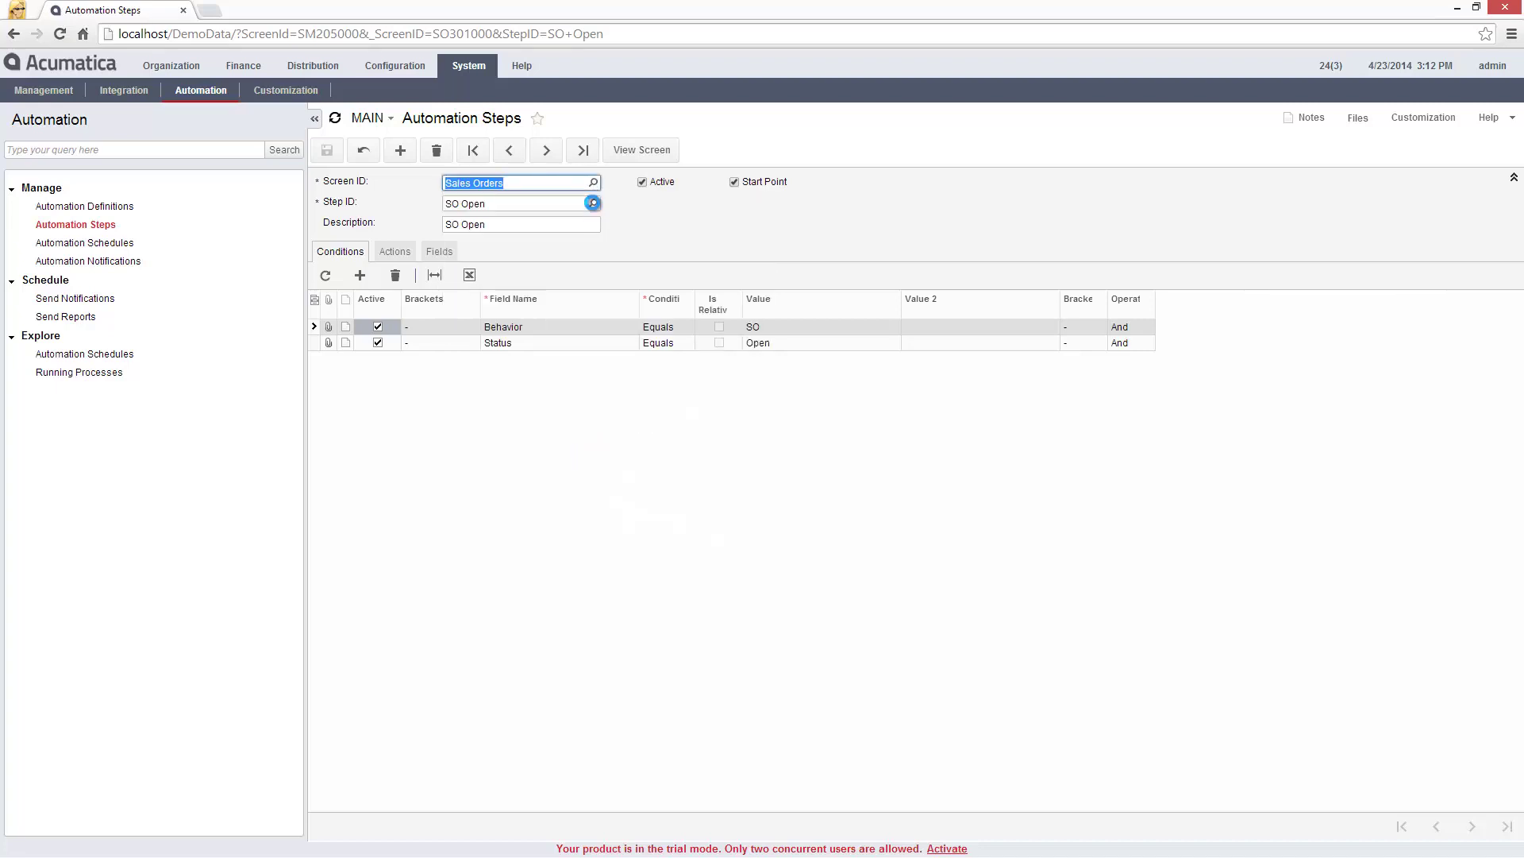
{"action": "left_click", "coordinate": [594, 204]}
{"action": "left_click", "coordinate": [594, 204]}
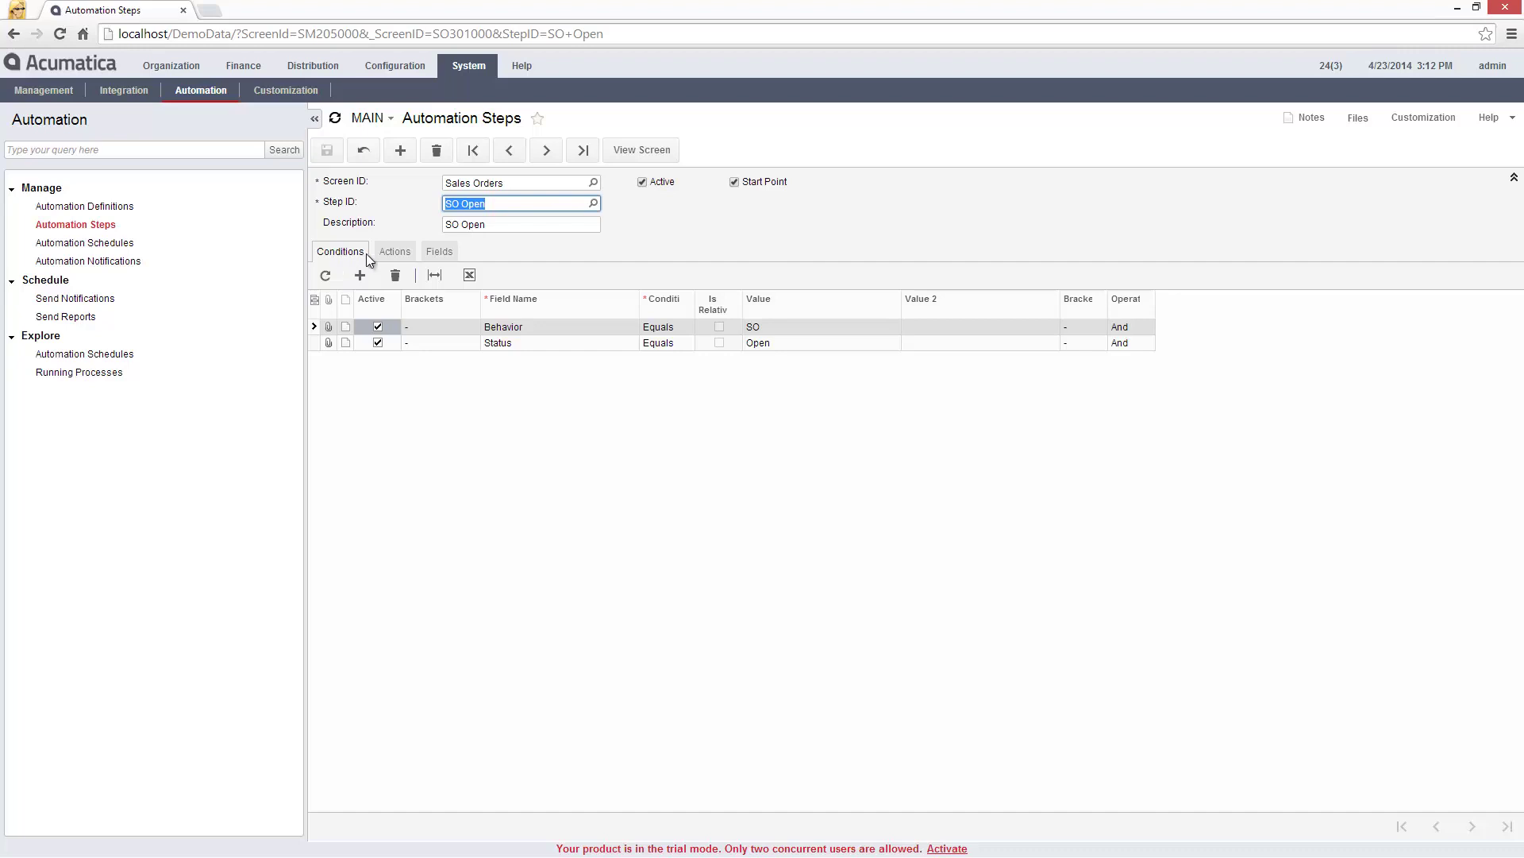
{"action": "left_click", "coordinate": [404, 251]}
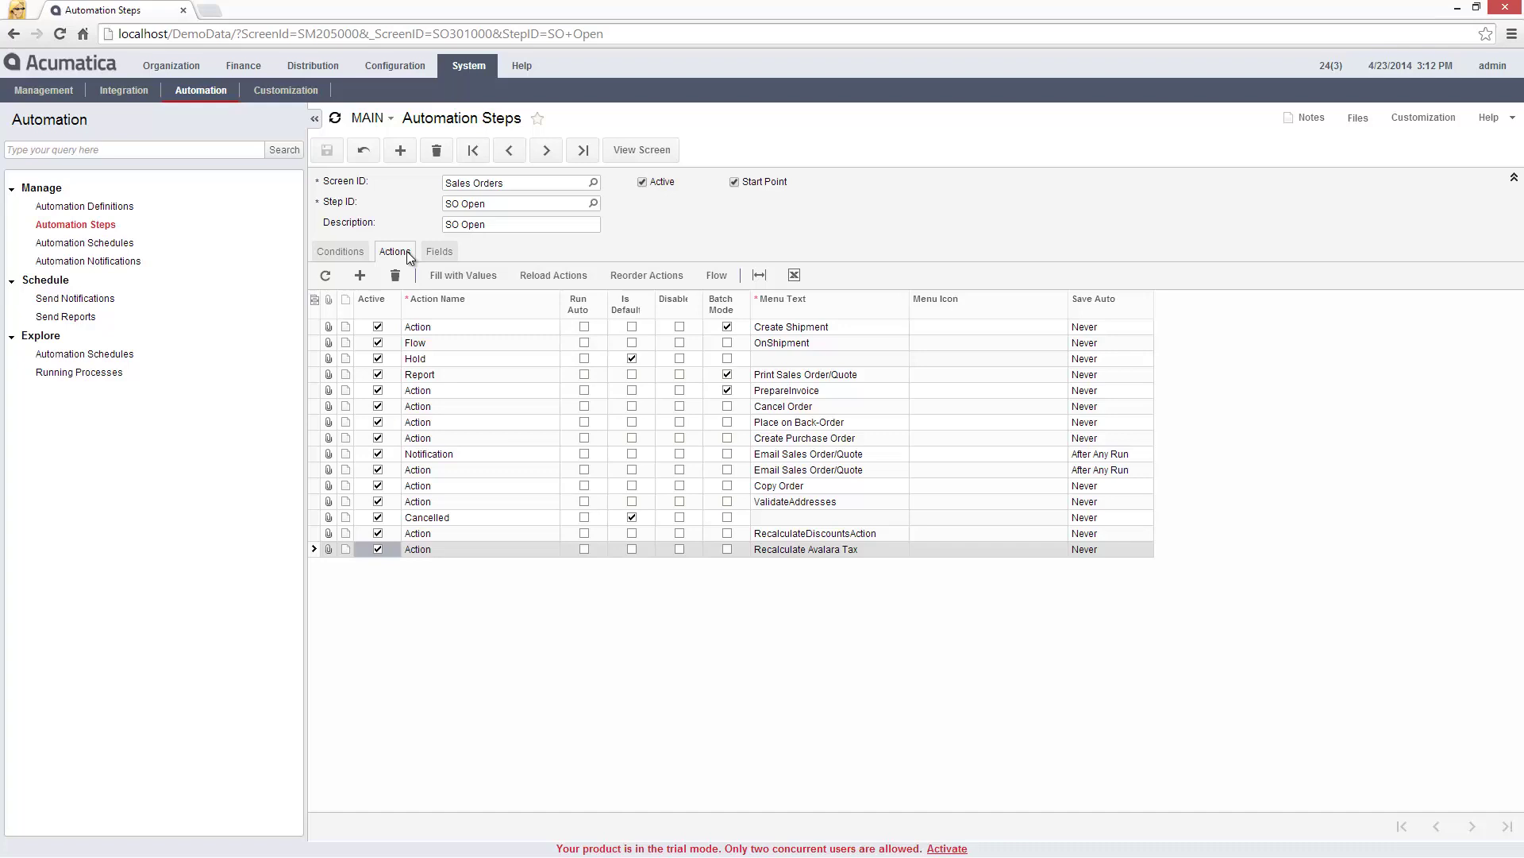
Step: Deactivate Recalculate Avalara Tax for SO Open, save, and verify it's greyed out on Sales Orders
{"action": "left_click", "coordinate": [379, 551]}
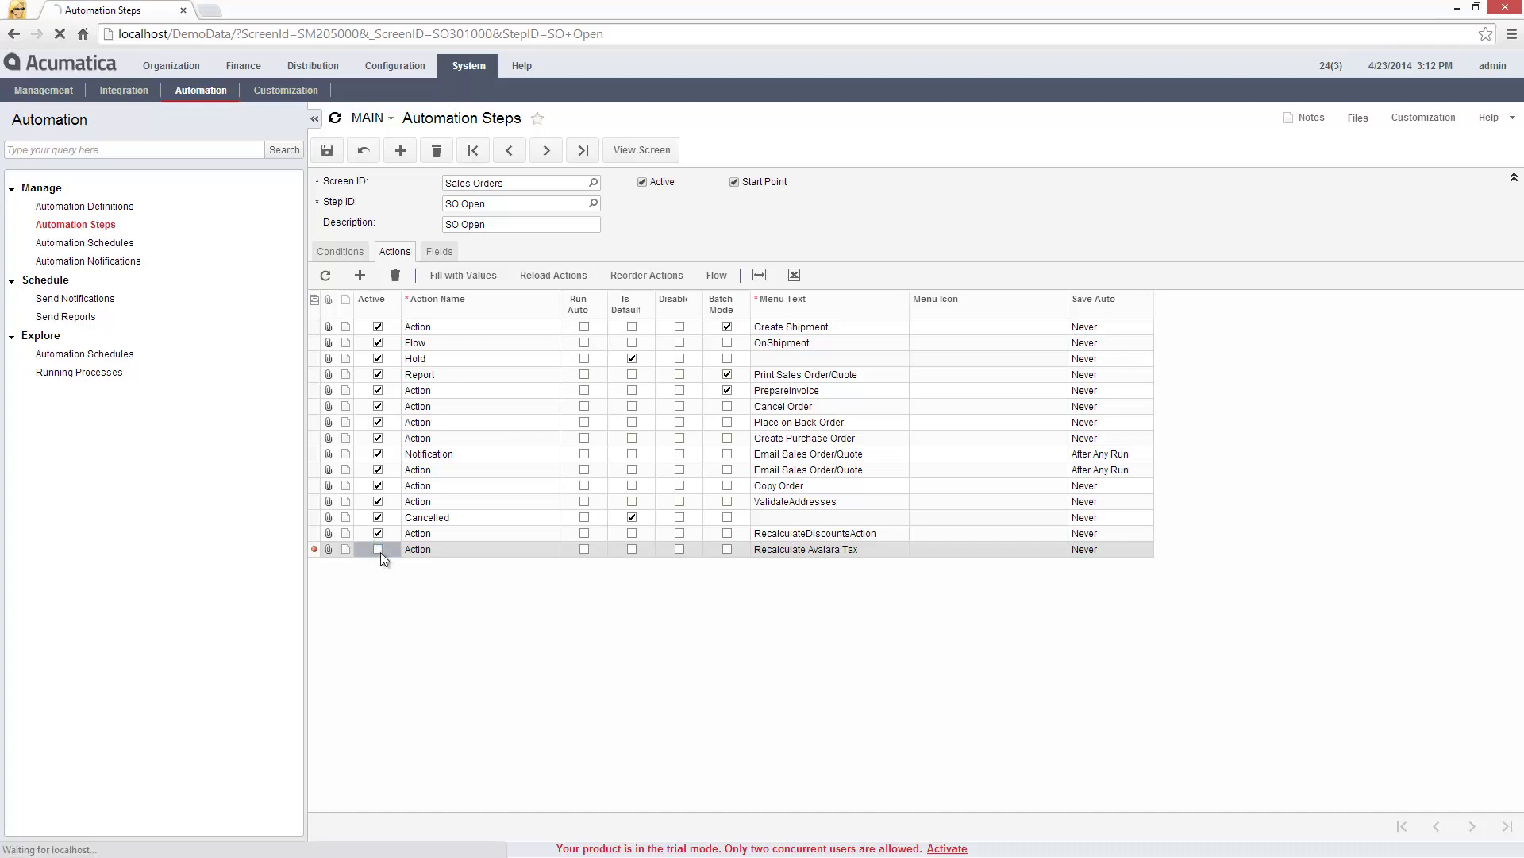
{"action": "left_click", "coordinate": [327, 151]}
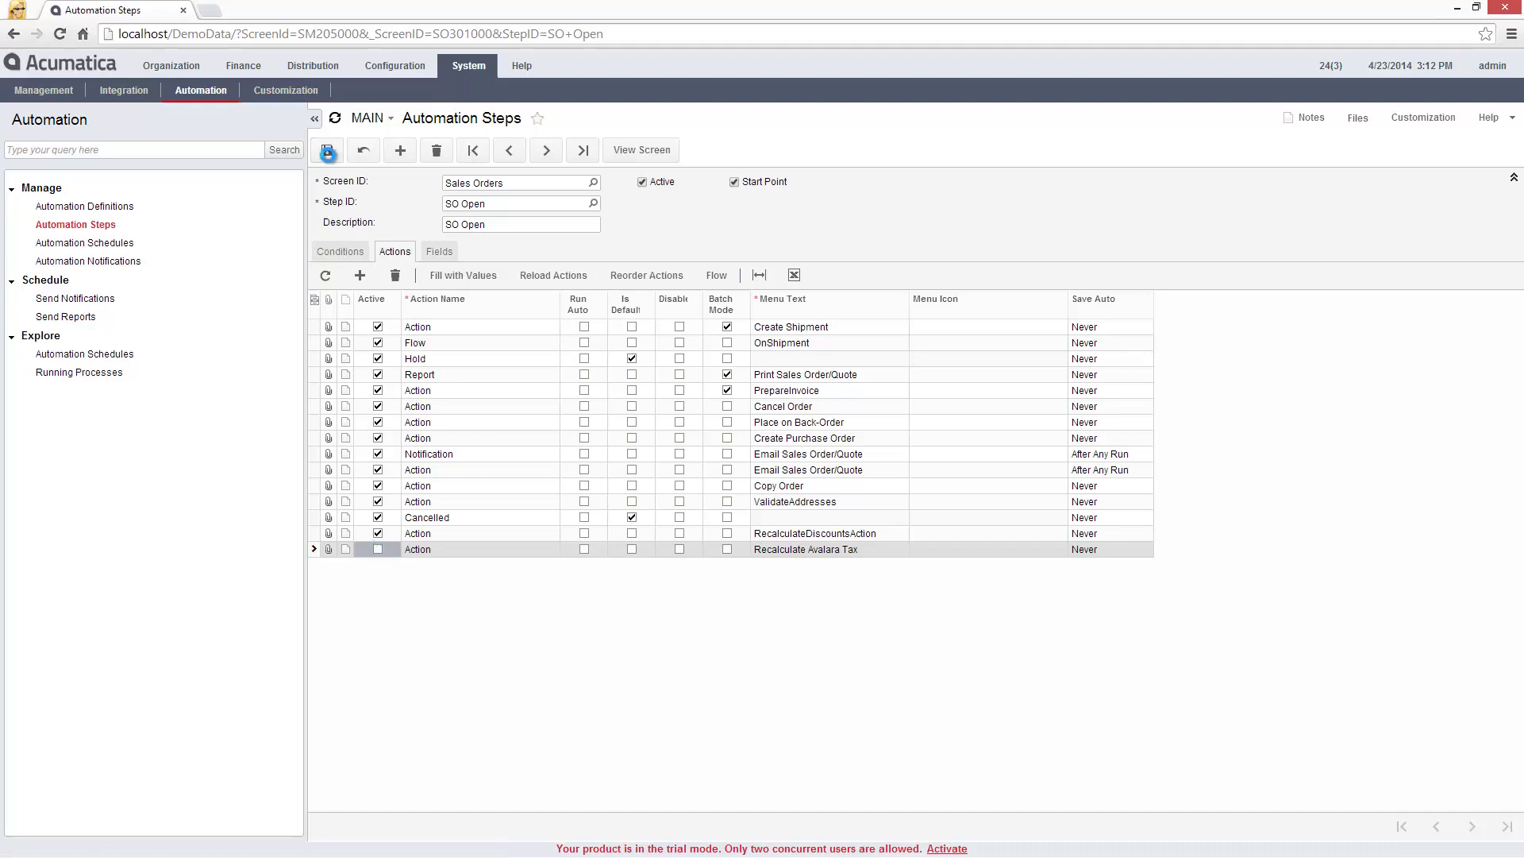
{"action": "left_click", "coordinate": [312, 65]}
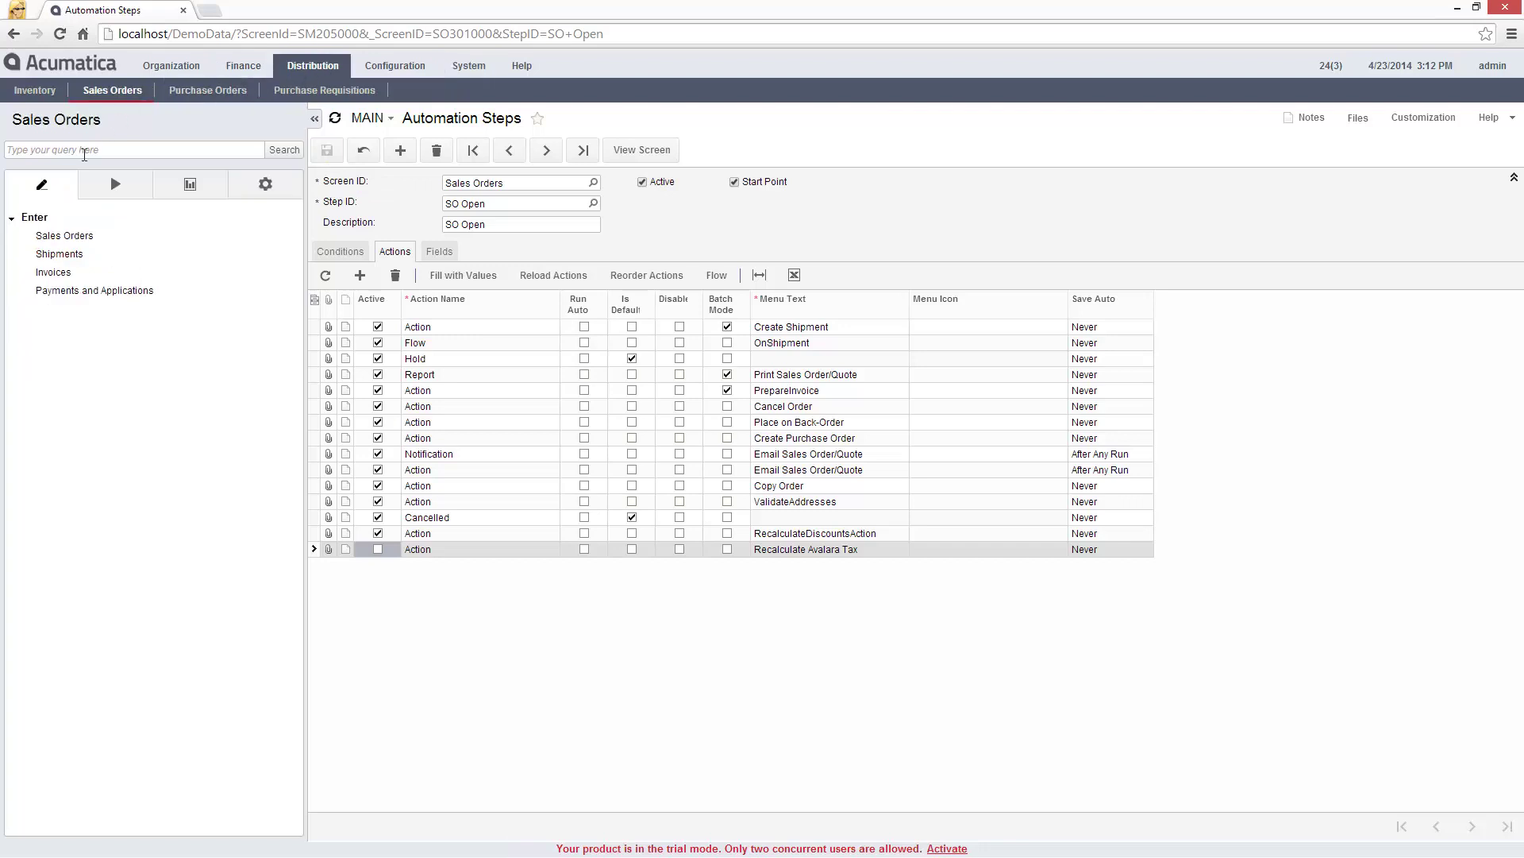
{"action": "left_click", "coordinate": [64, 236]}
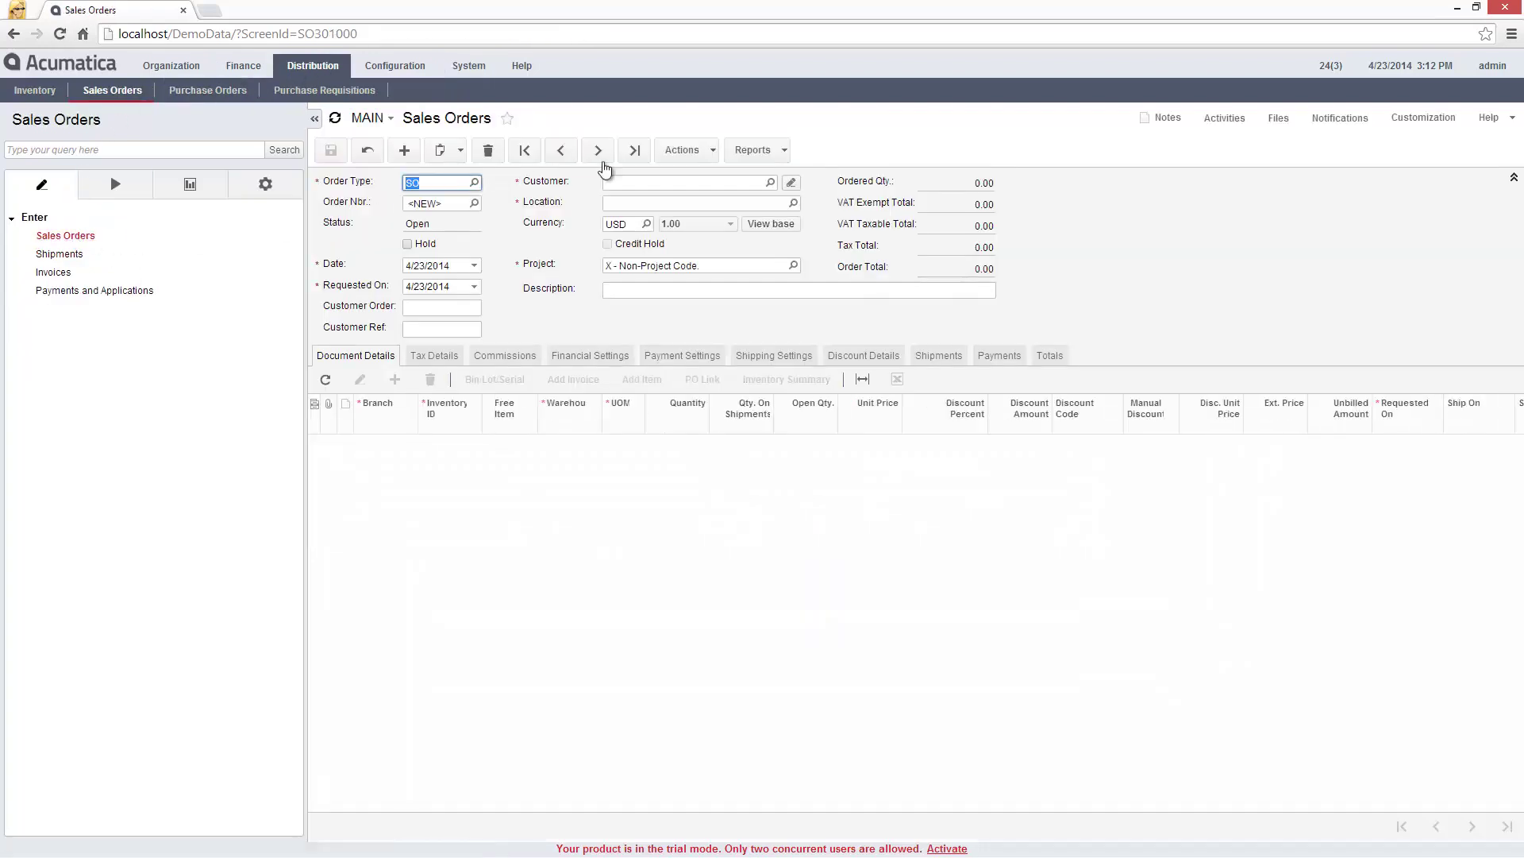
{"action": "left_click", "coordinate": [707, 156]}
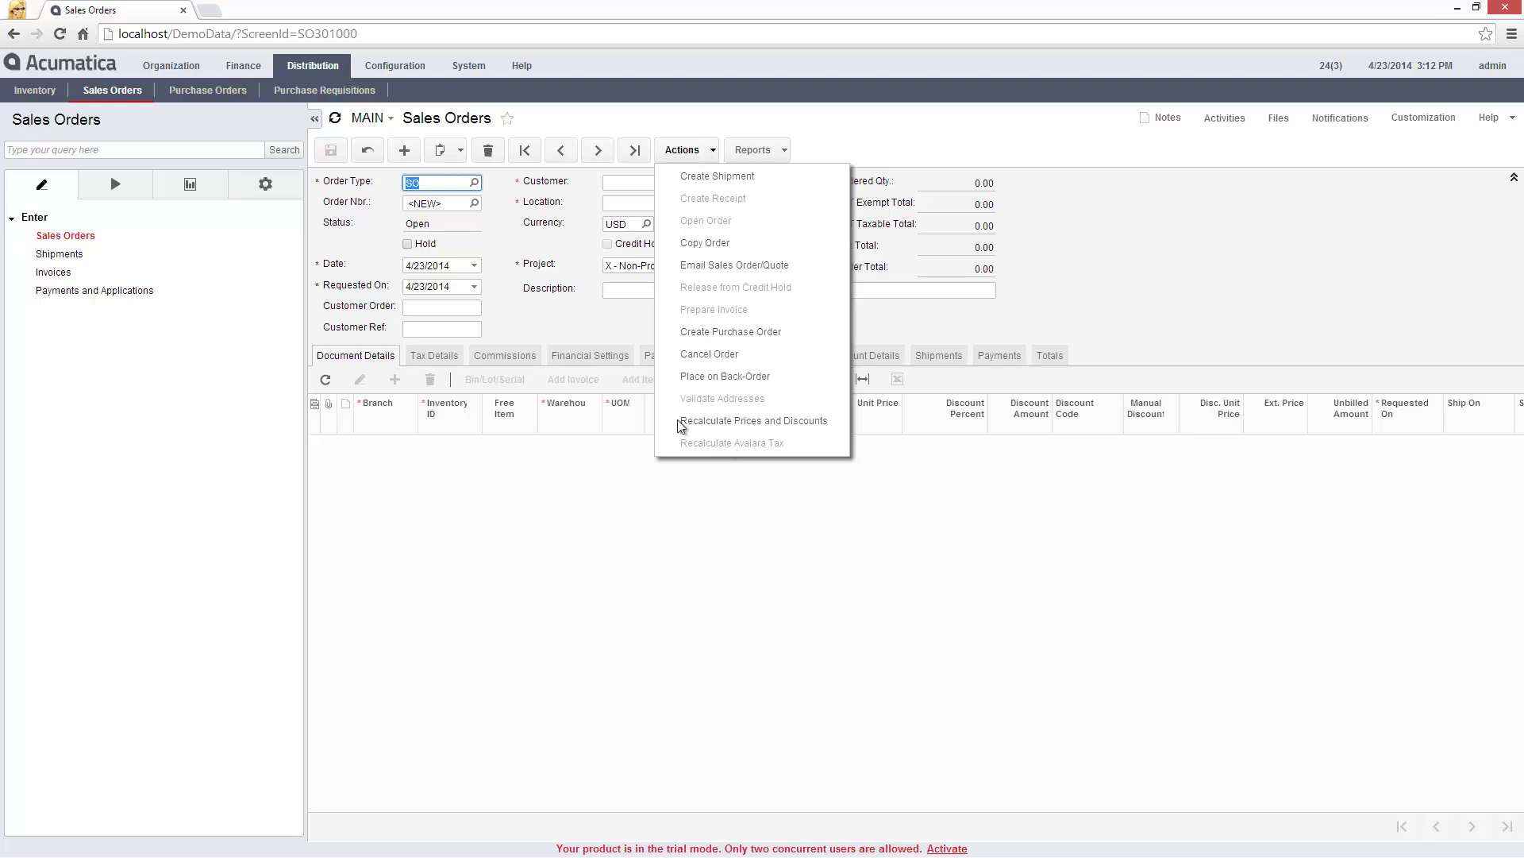
{"action": "left_click", "coordinate": [12, 34]}
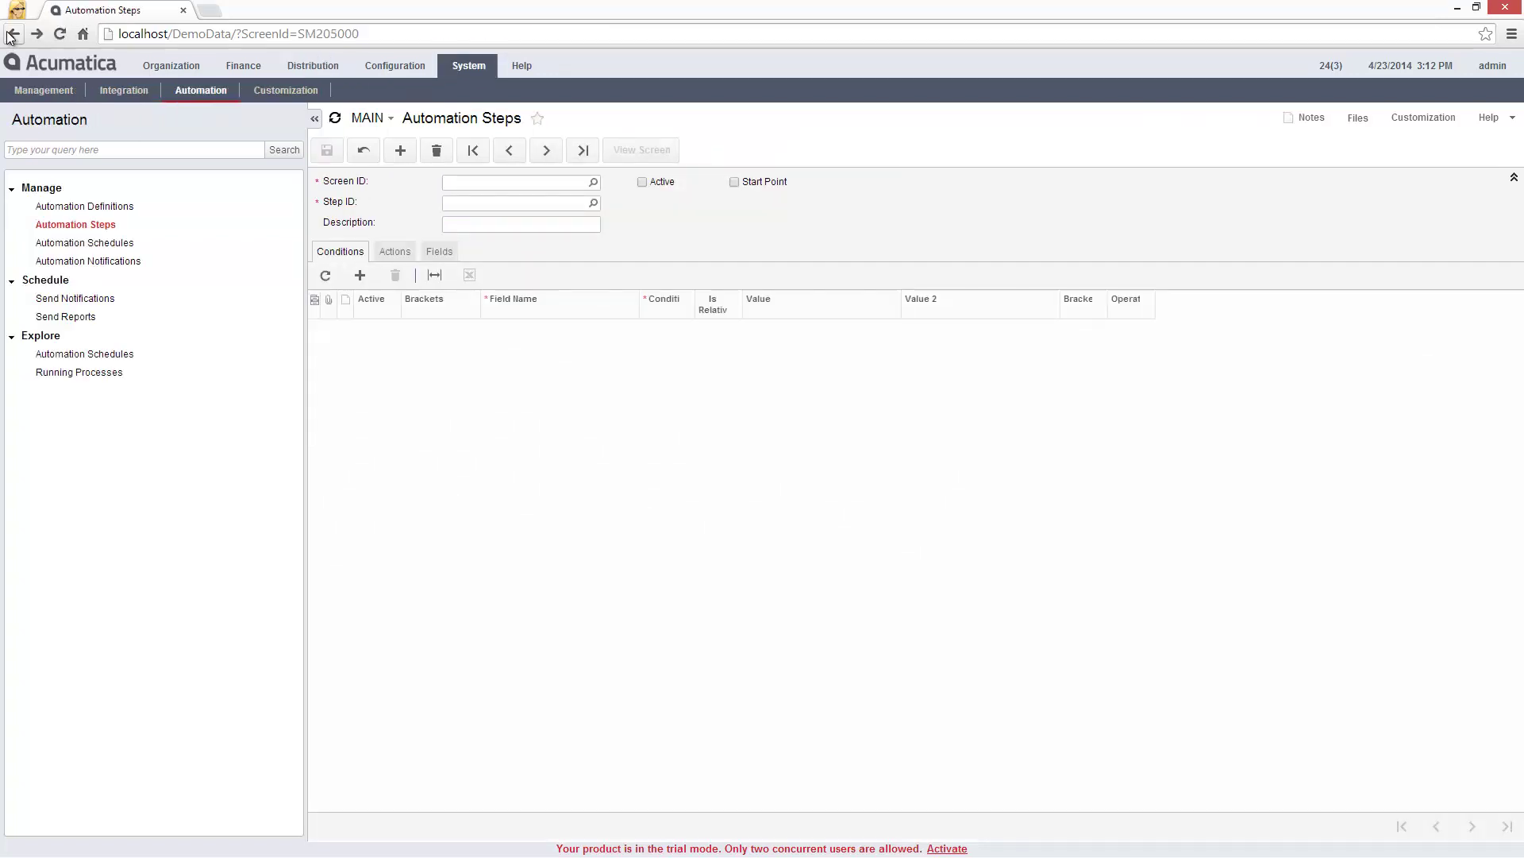
Step: Review the Create Shipment action's Flow settings in the SO Open step, then close them
{"action": "left_click", "coordinate": [395, 252]}
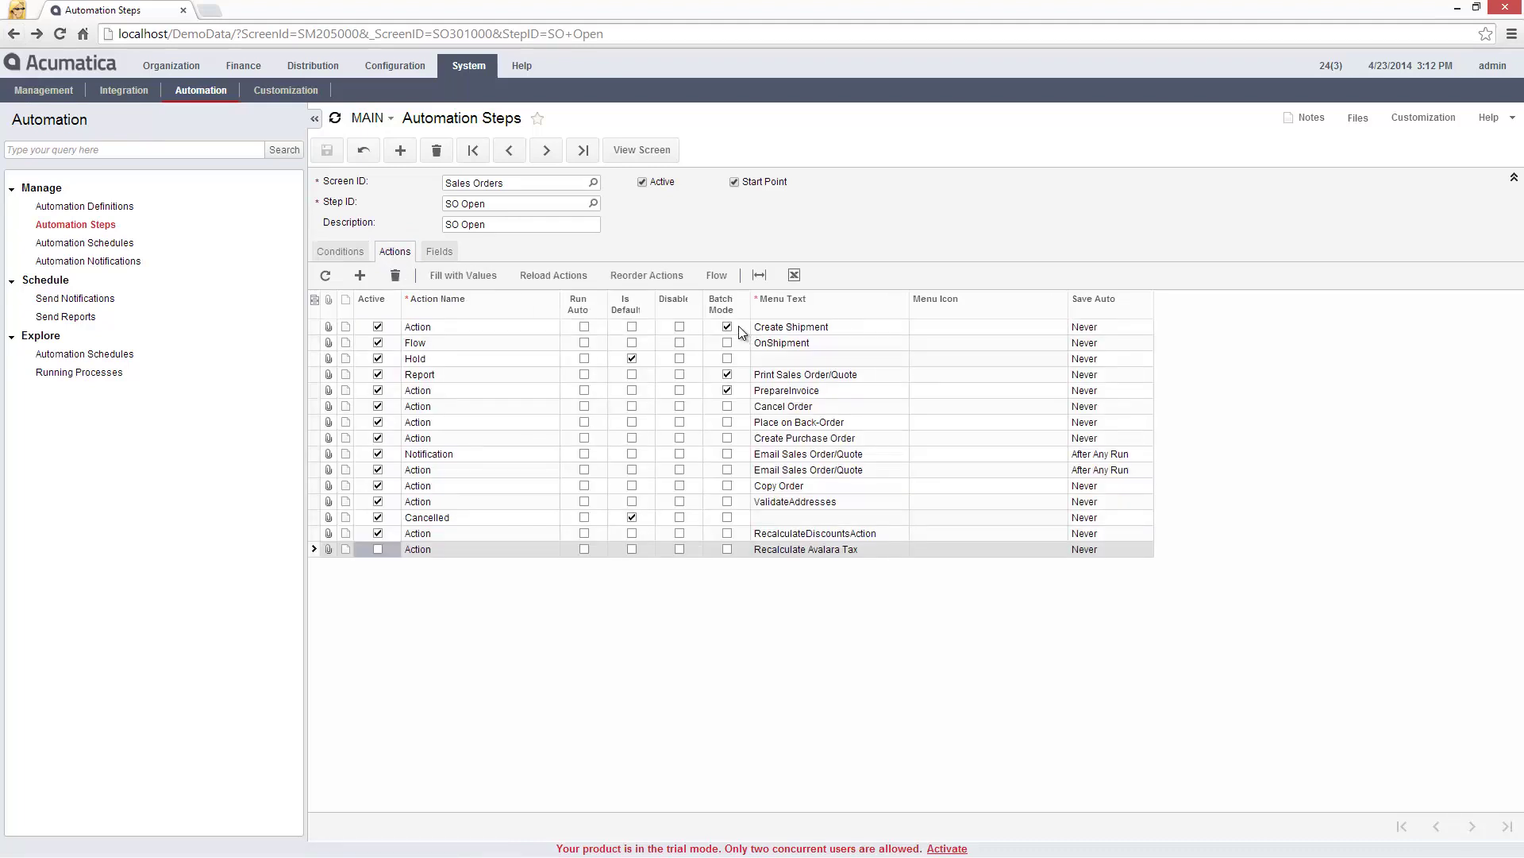
{"action": "left_click", "coordinate": [737, 327]}
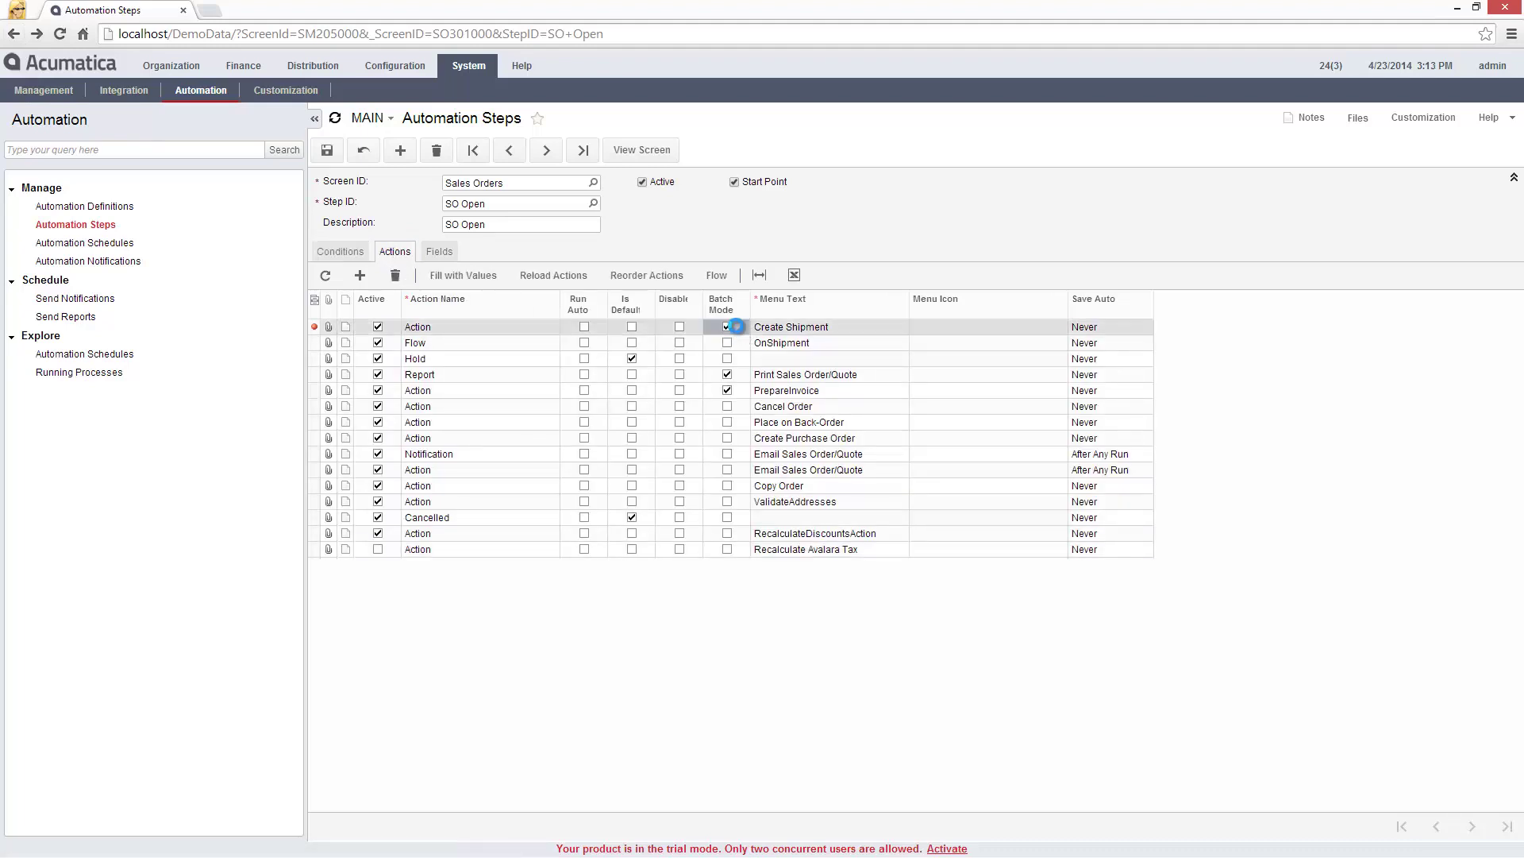
{"action": "left_click", "coordinate": [718, 275]}
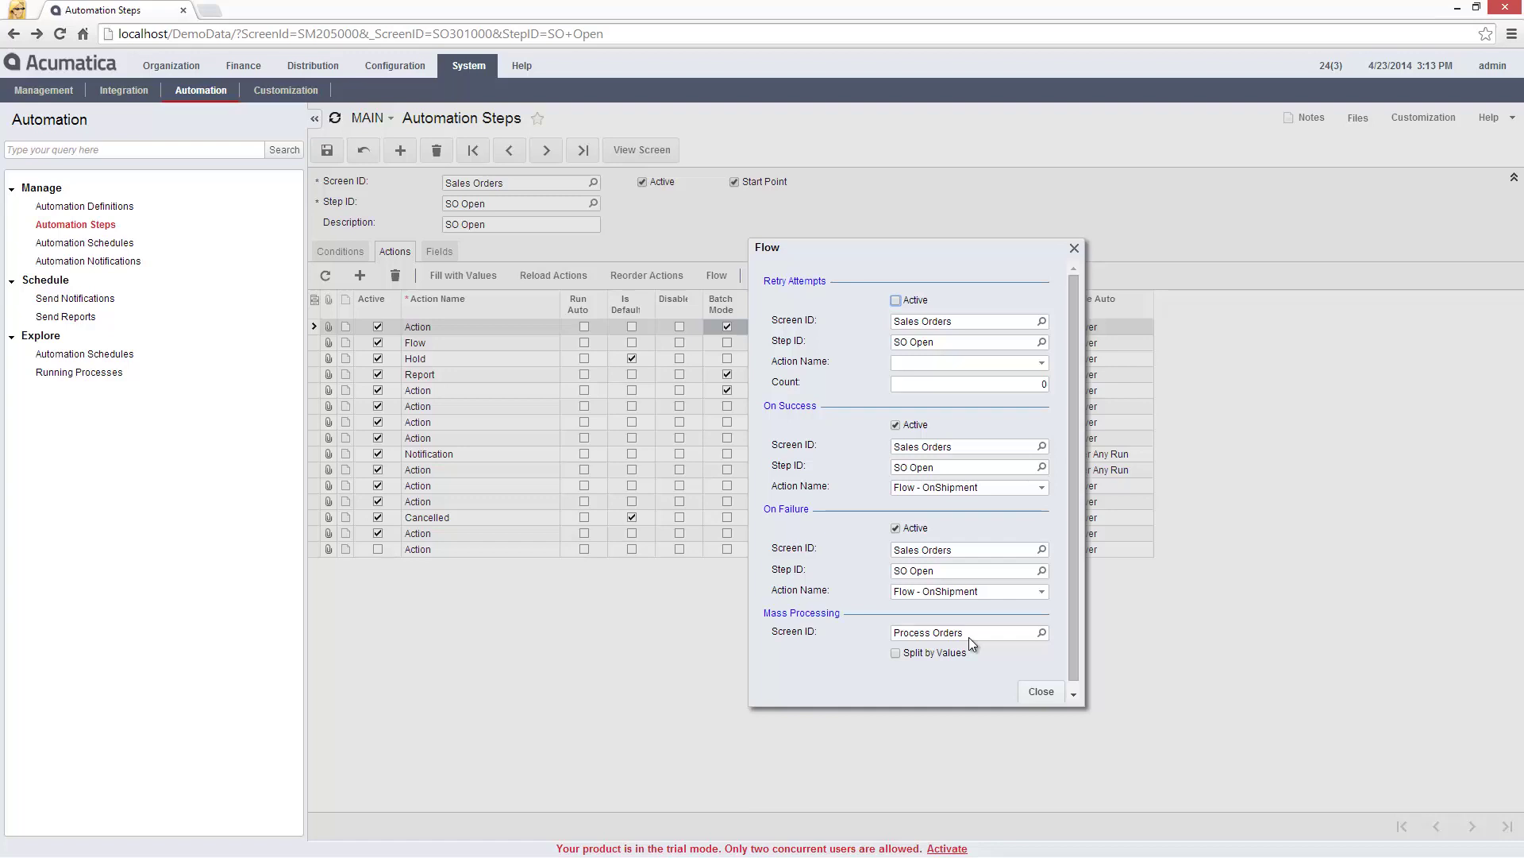
{"action": "left_click", "coordinate": [1040, 692]}
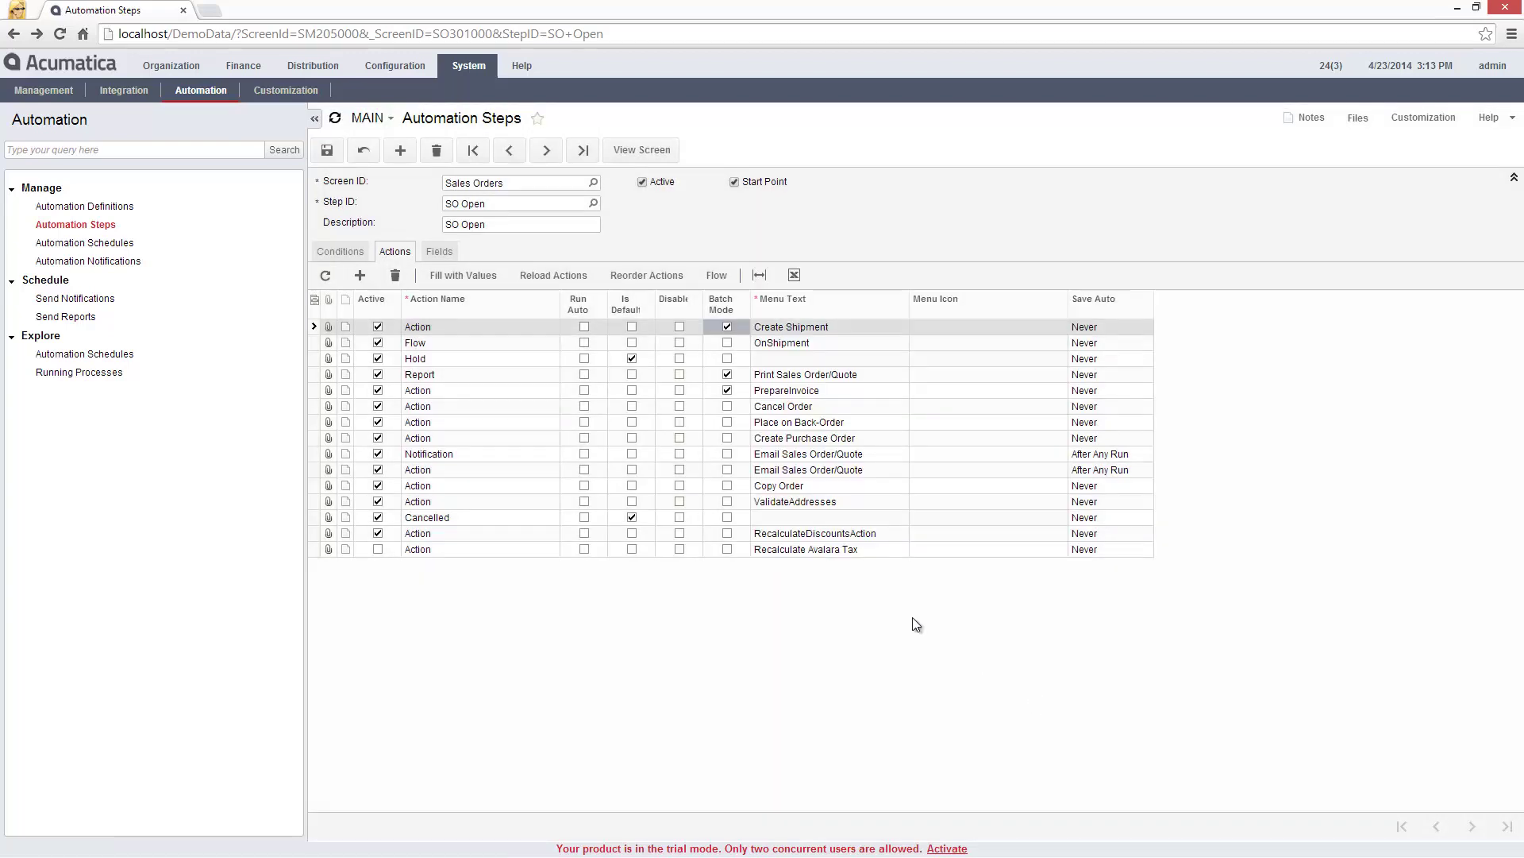
Step: Check the available actions on the Sales Orders entry screen
{"action": "left_click", "coordinate": [307, 73]}
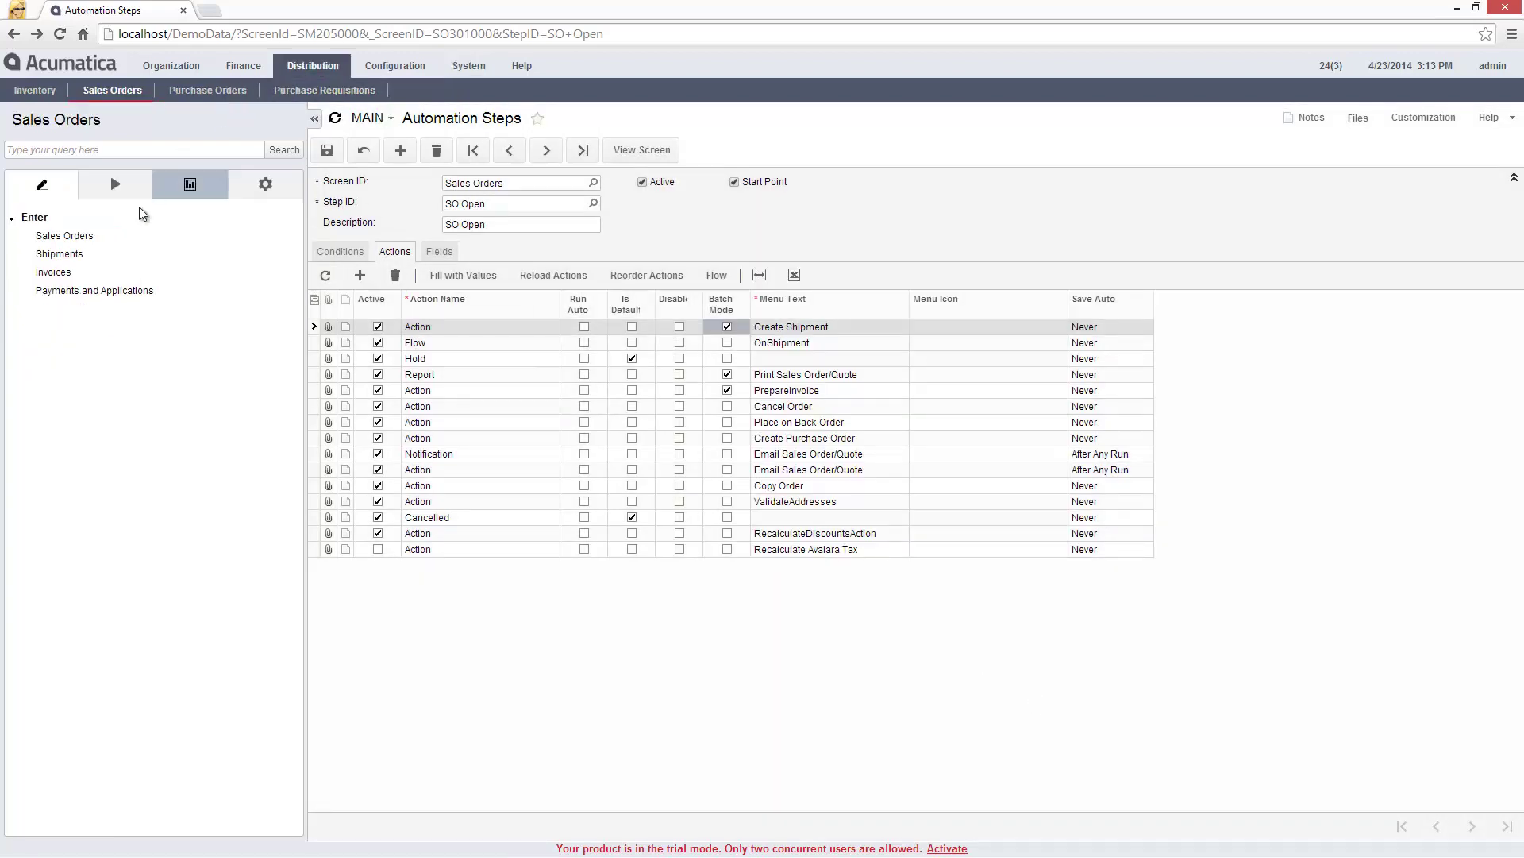
{"action": "left_click", "coordinate": [65, 236]}
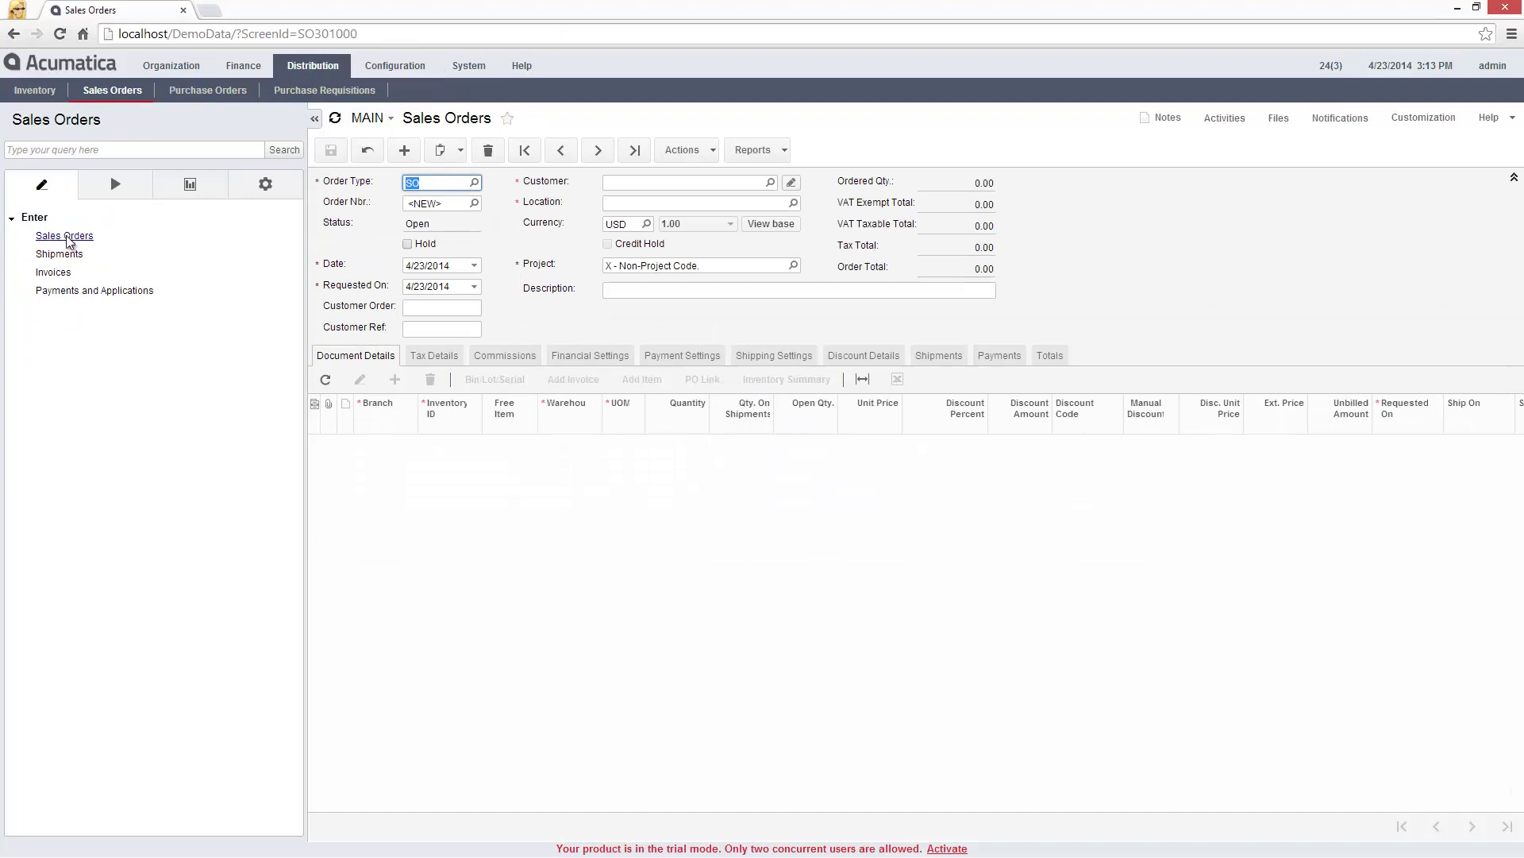
{"action": "left_click", "coordinate": [714, 154]}
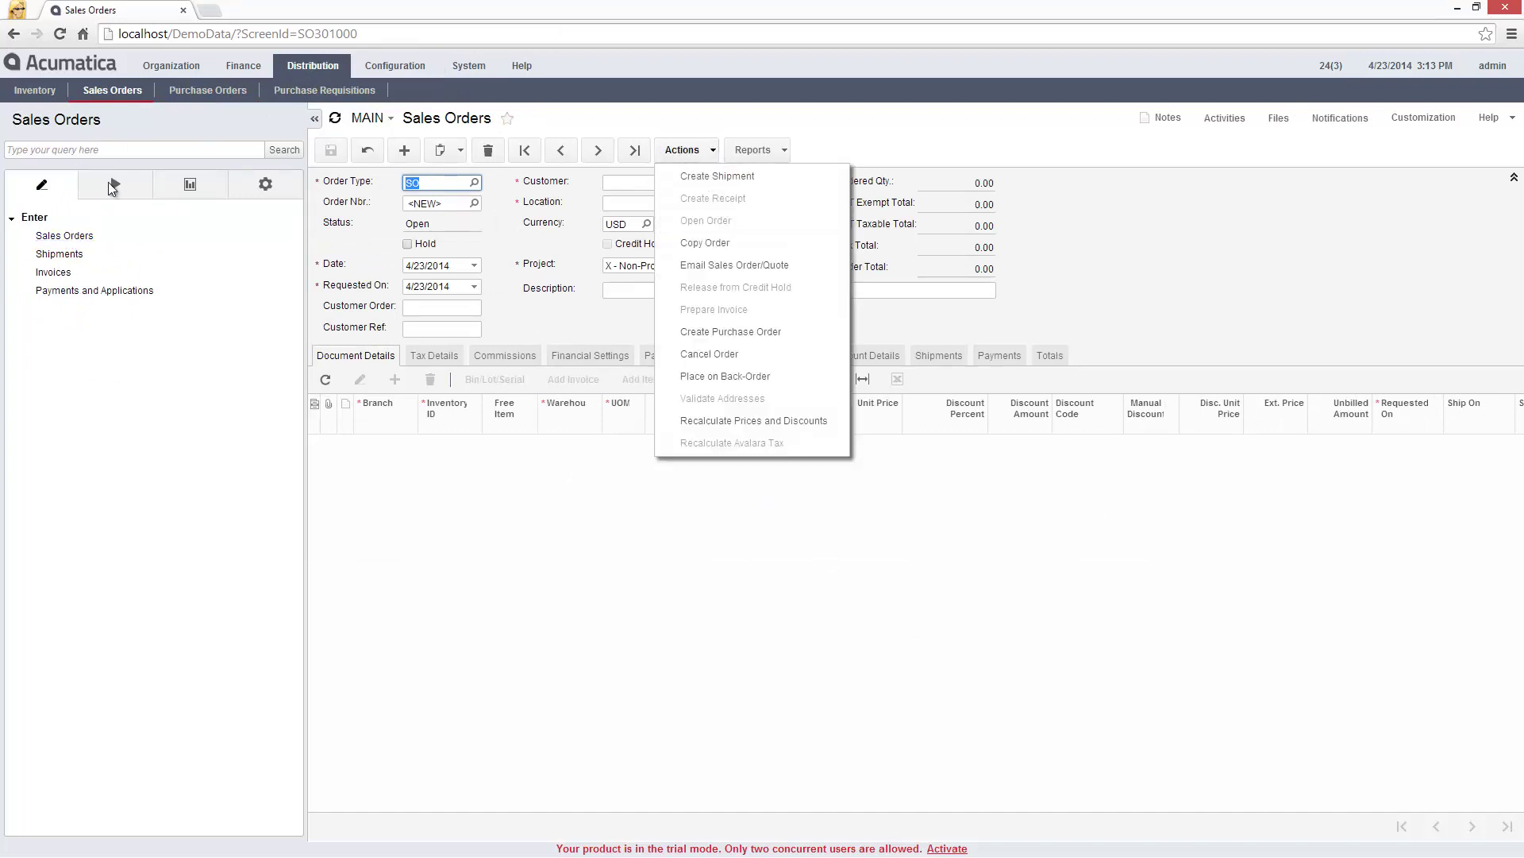
Step: Confirm Process Orders offers Create Shipment as its action, then return to Automation
{"action": "left_click", "coordinate": [111, 184]}
{"action": "left_click", "coordinate": [79, 236]}
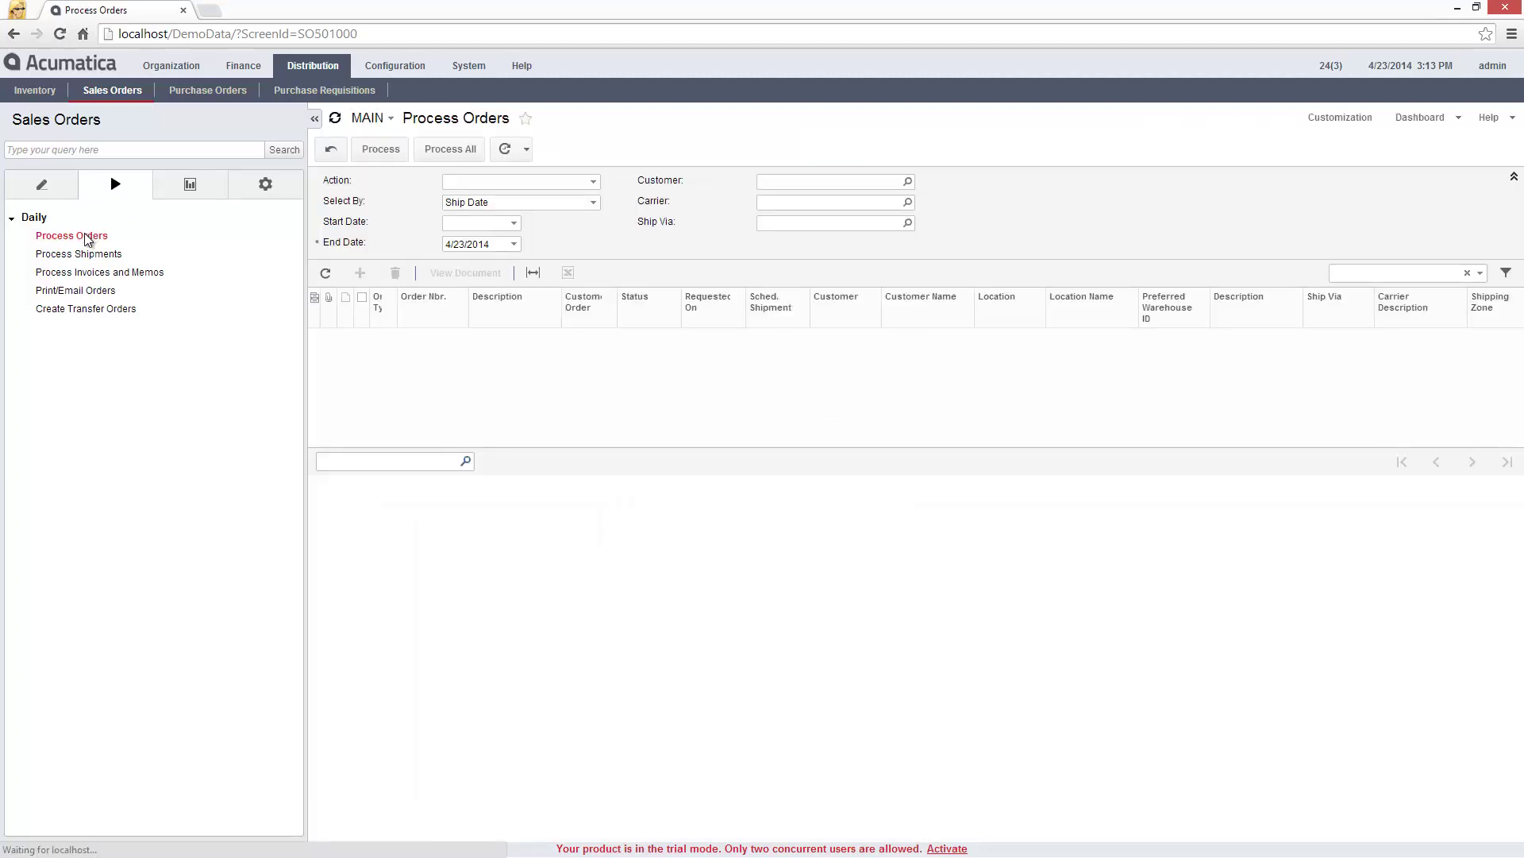
{"action": "left_click", "coordinate": [592, 182]}
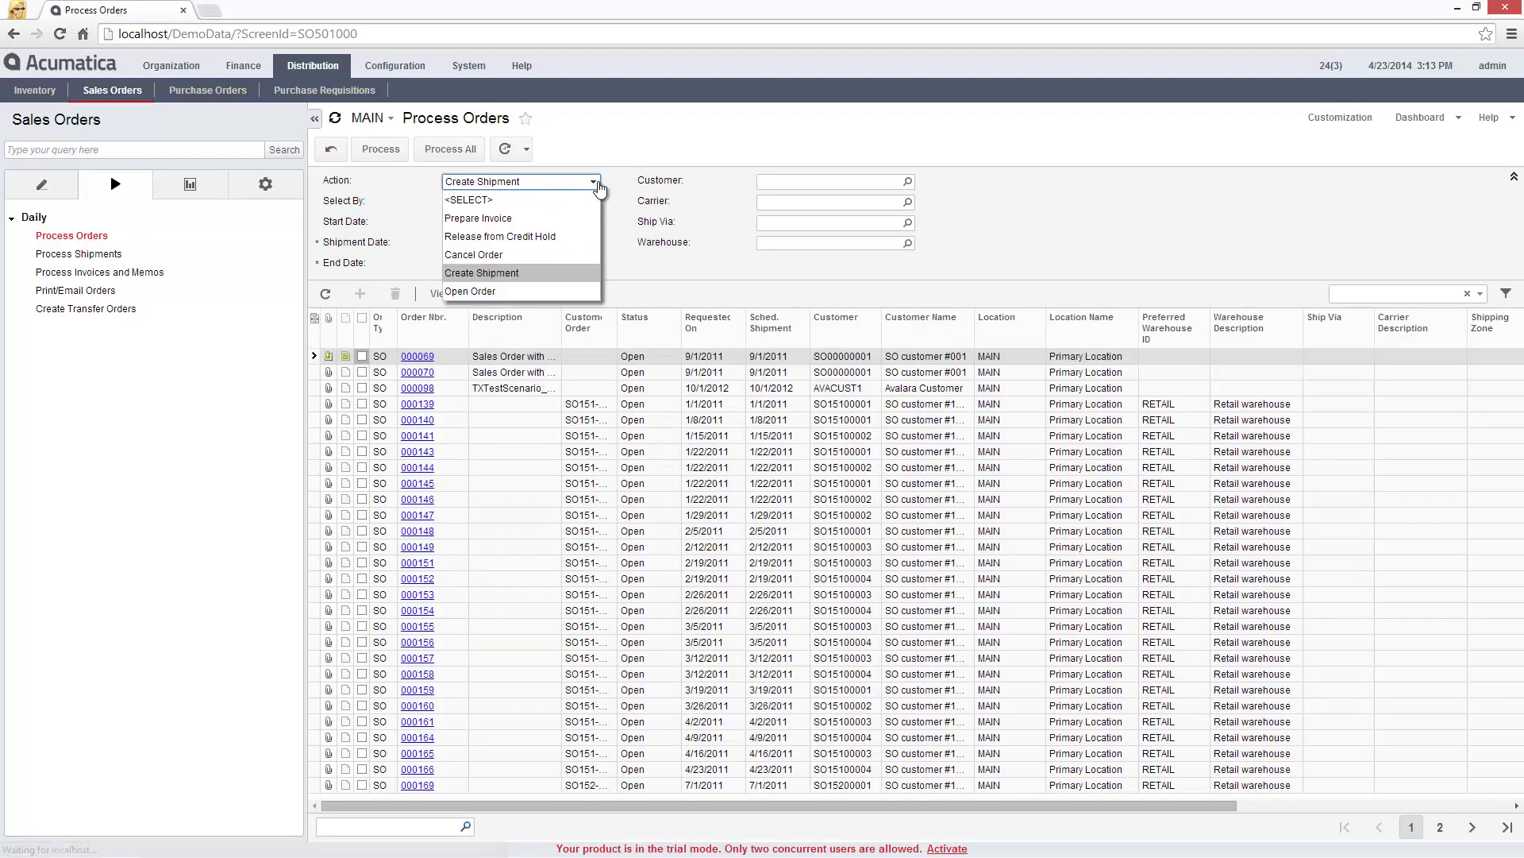
{"action": "left_click", "coordinate": [592, 182]}
{"action": "left_click", "coordinate": [475, 68]}
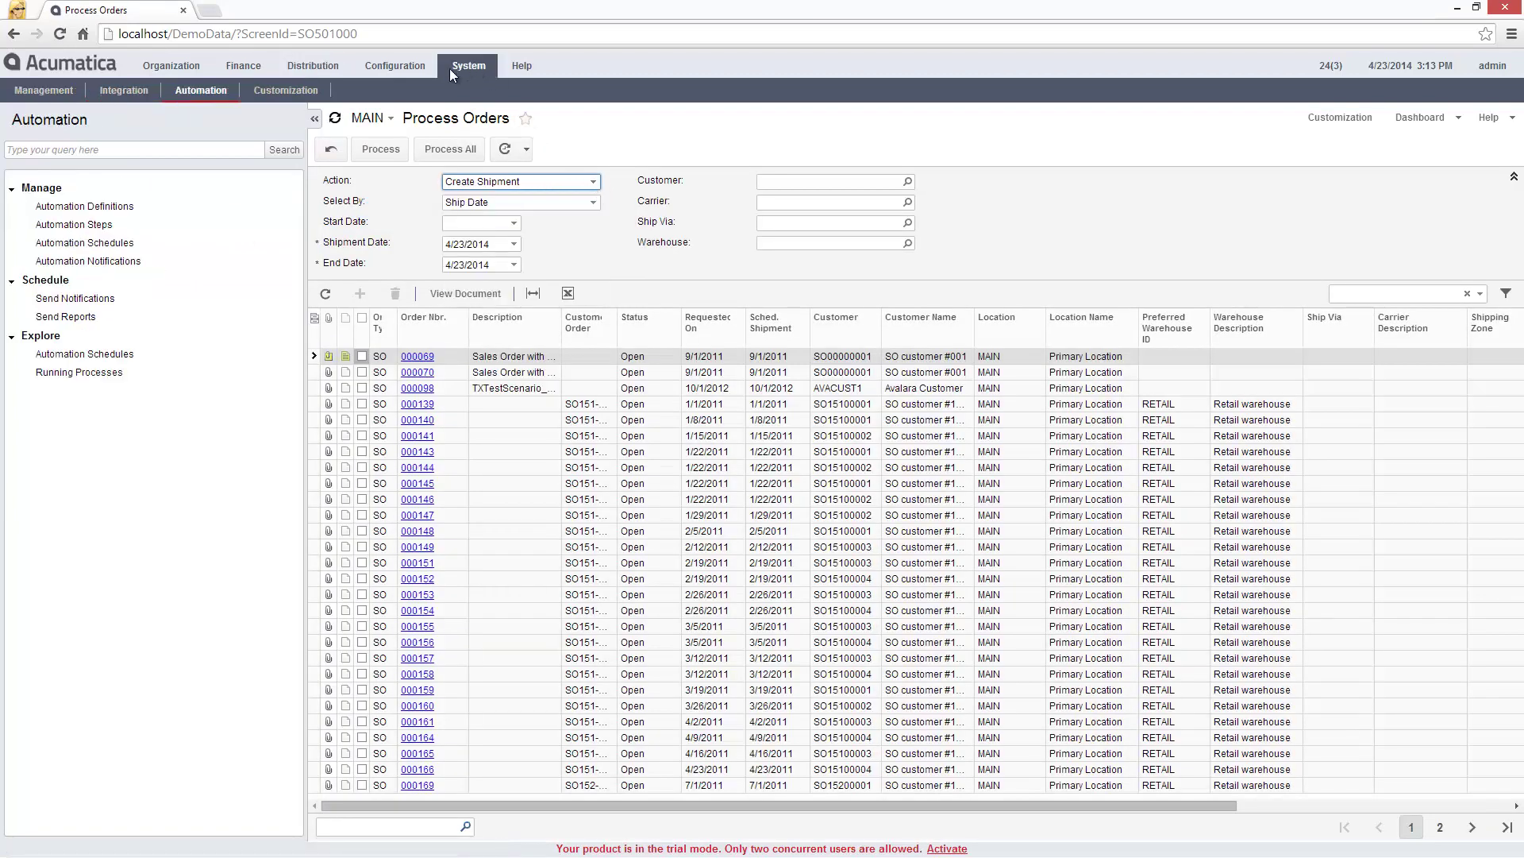
Step: Mark the Billing Contact table Disabled on the SO Open step's Fields tab and save
{"action": "left_click", "coordinate": [102, 223]}
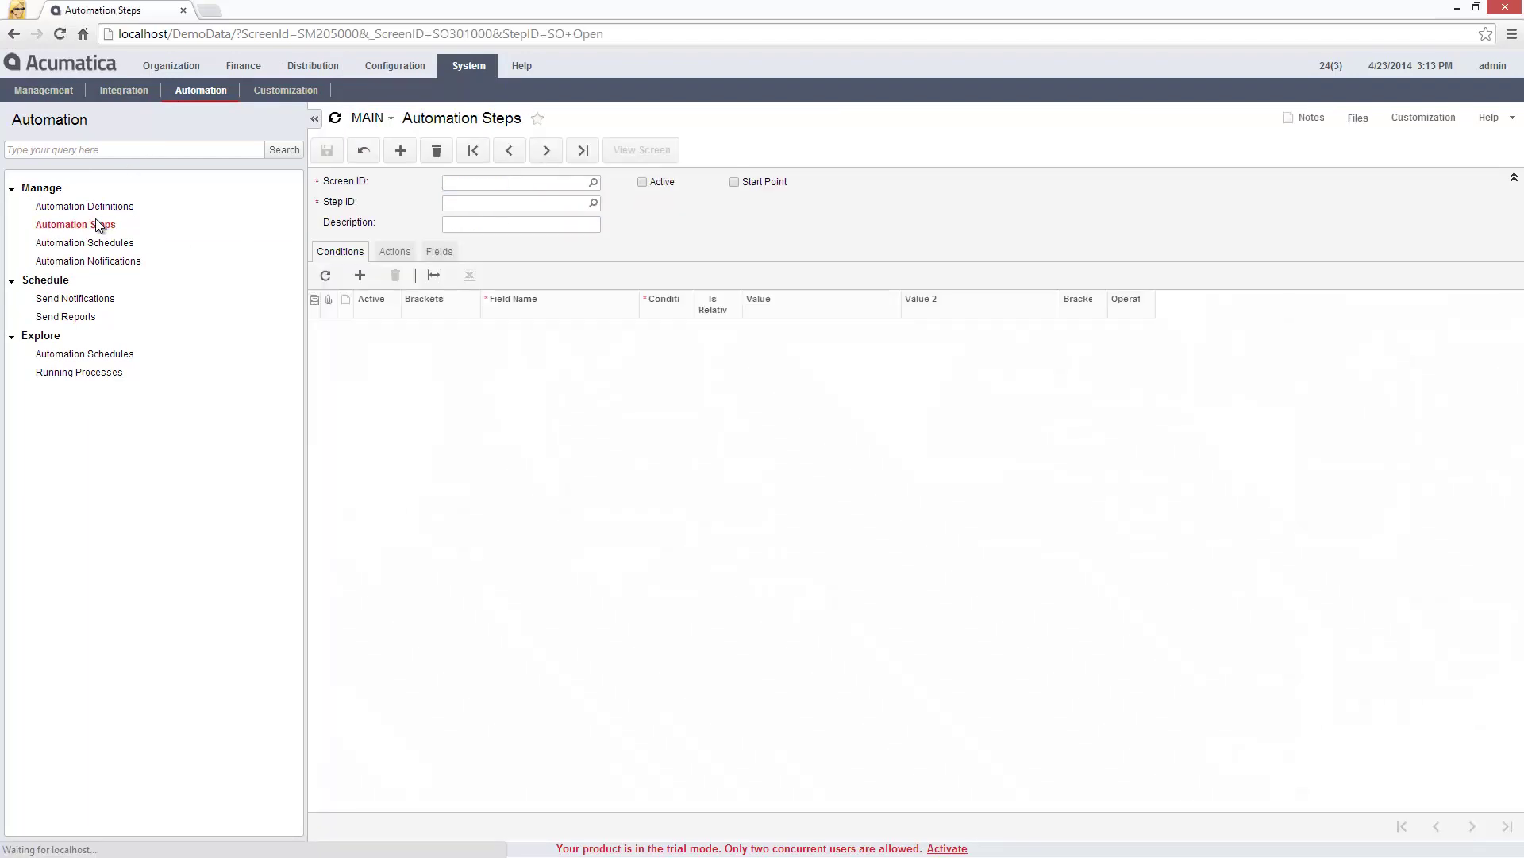
{"action": "left_click", "coordinate": [434, 252]}
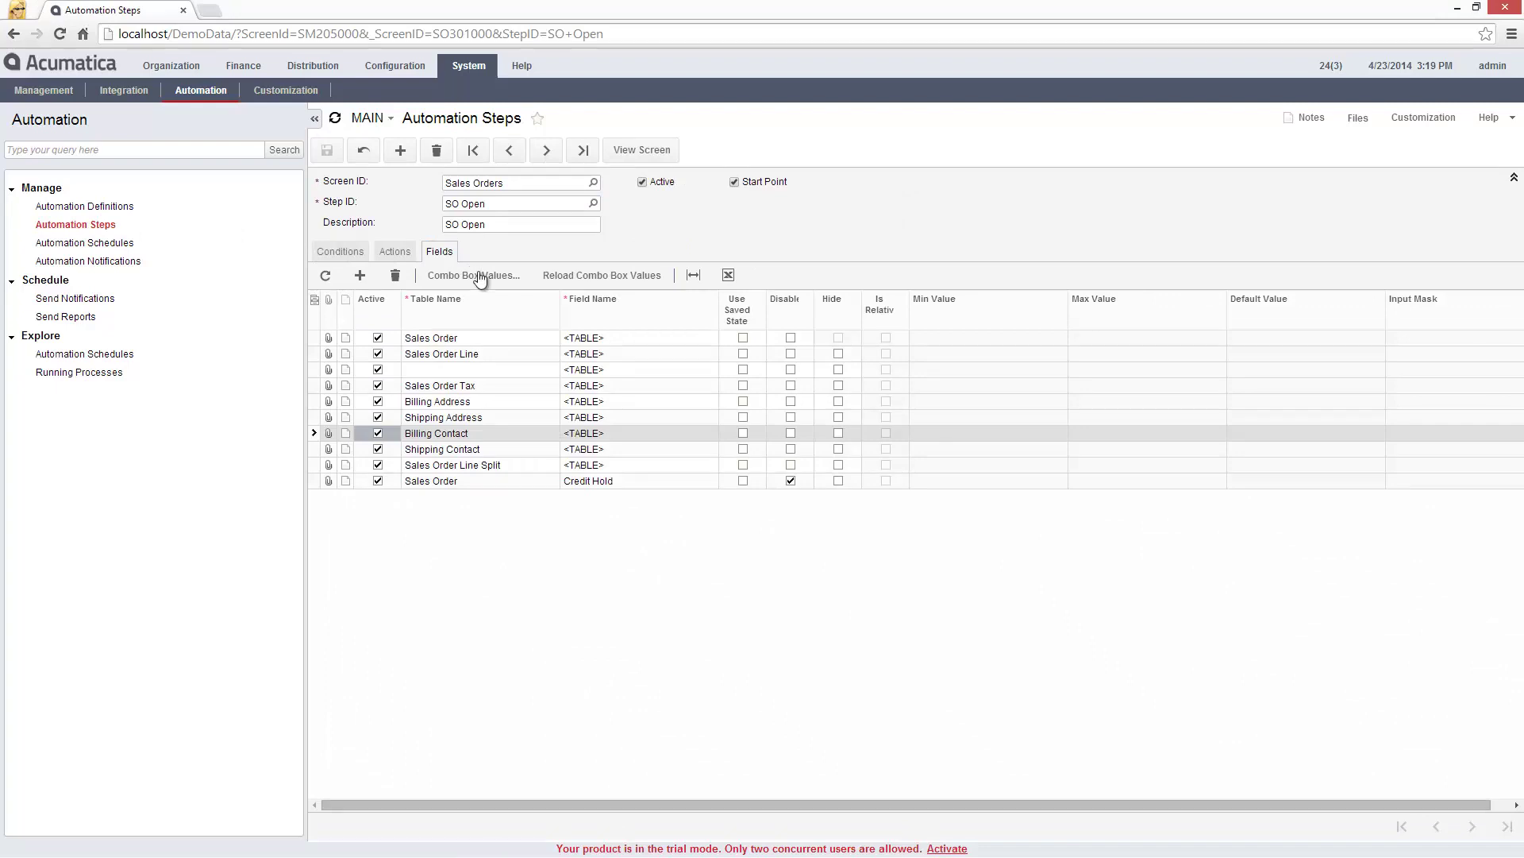
{"action": "left_click", "coordinate": [792, 432]}
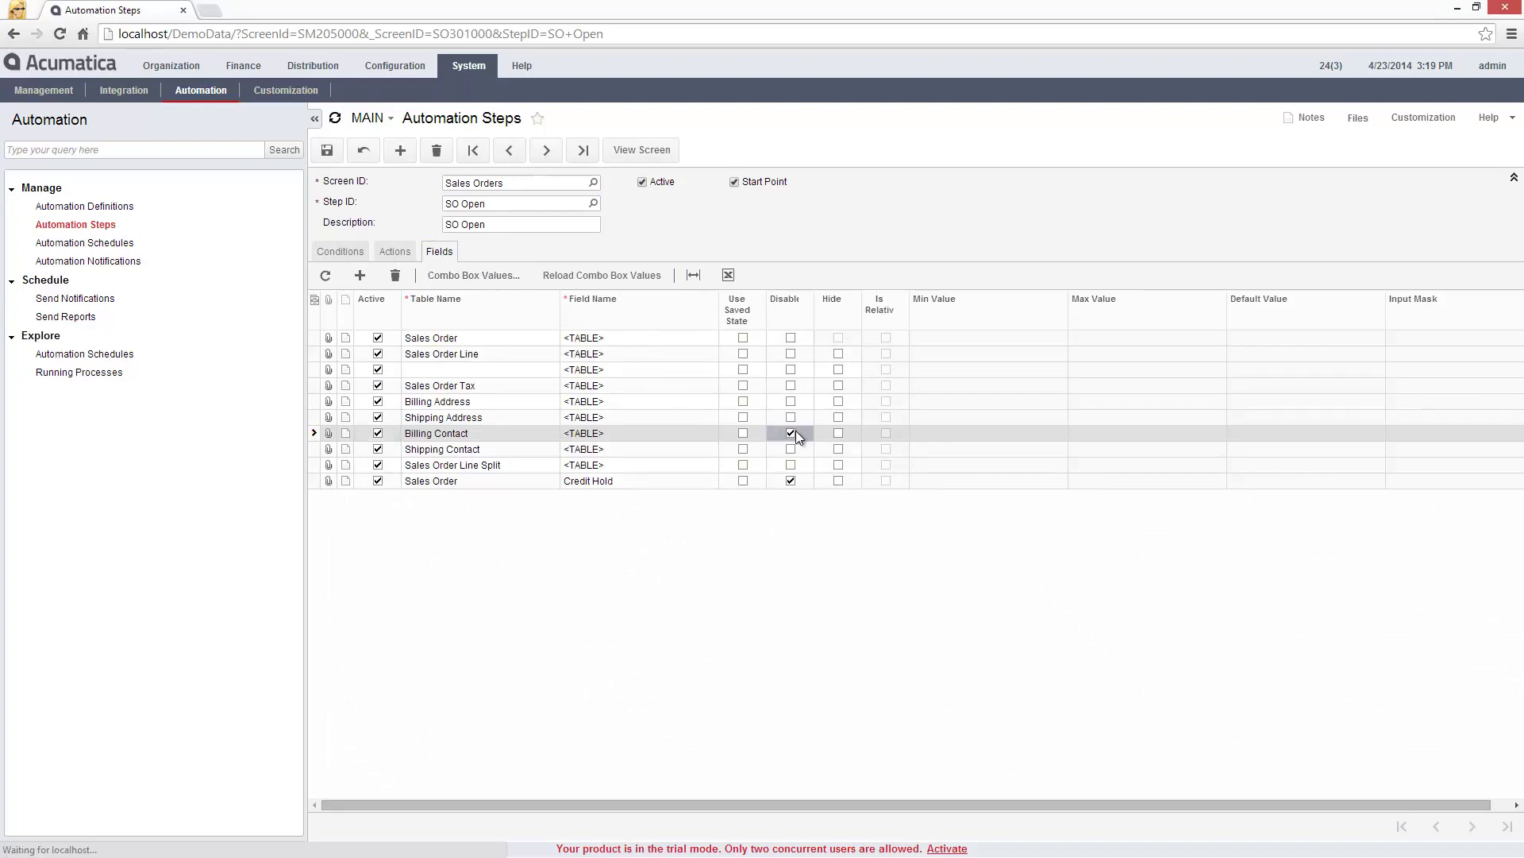
{"action": "left_click", "coordinate": [330, 155]}
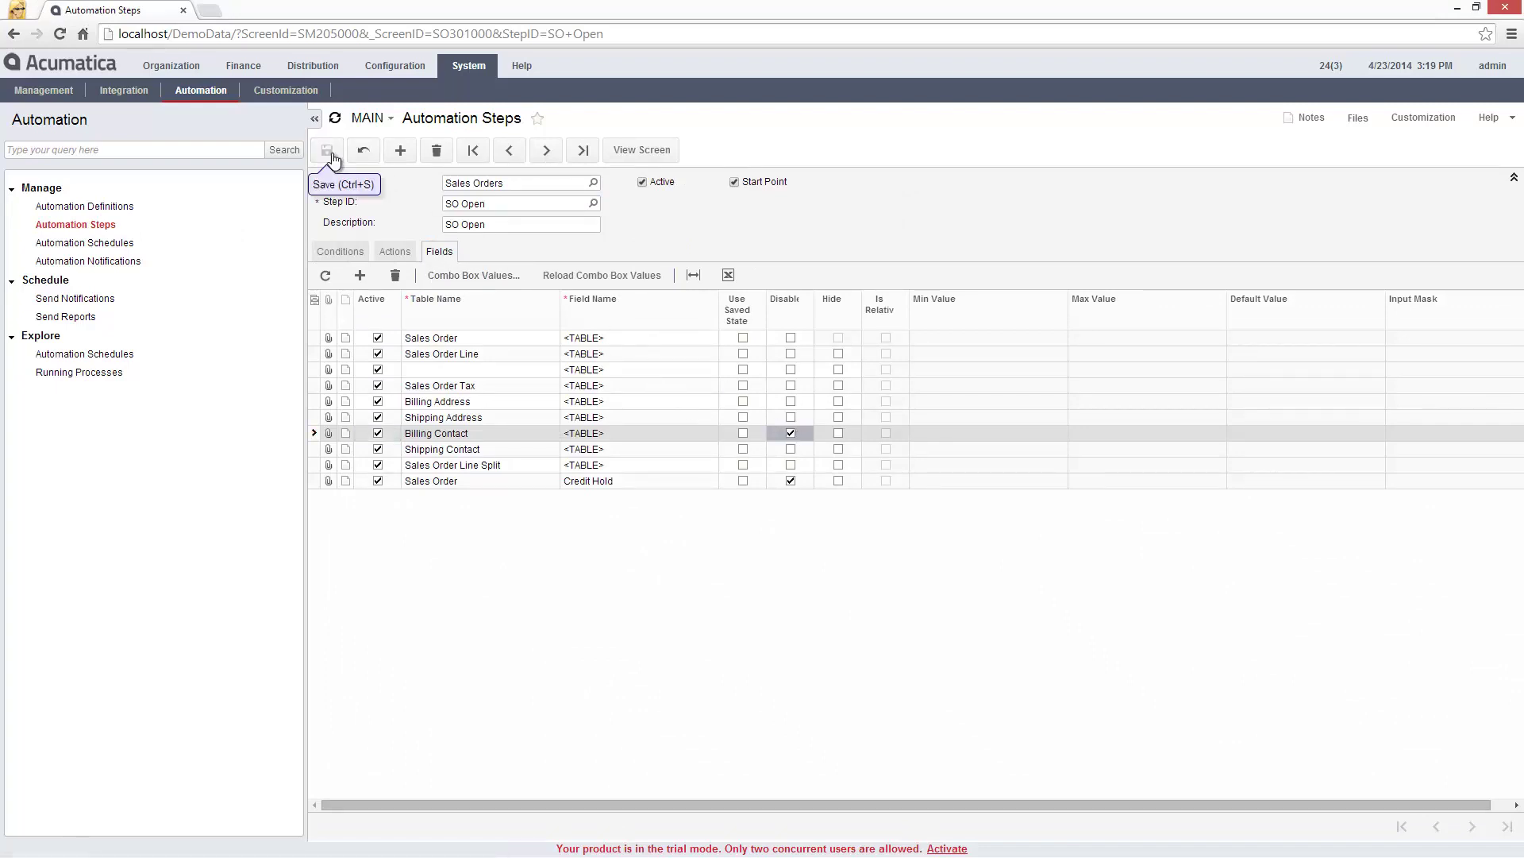
{"action": "left_click", "coordinate": [311, 67]}
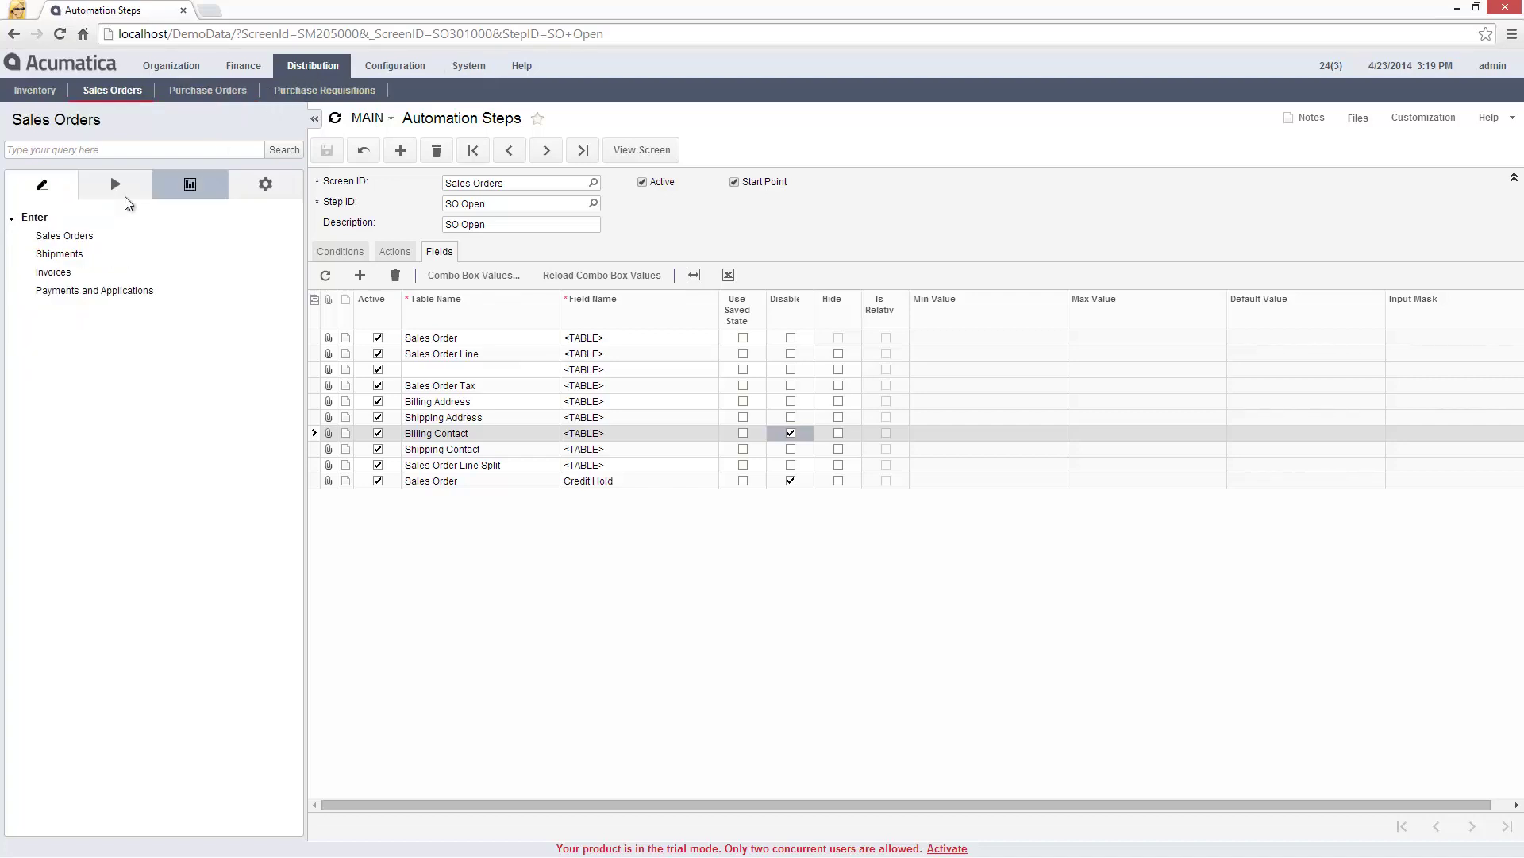
Step: Load order 000606's Financial Settings; Override Address still toggles while Override Contact stays locked
{"action": "left_click", "coordinate": [77, 235]}
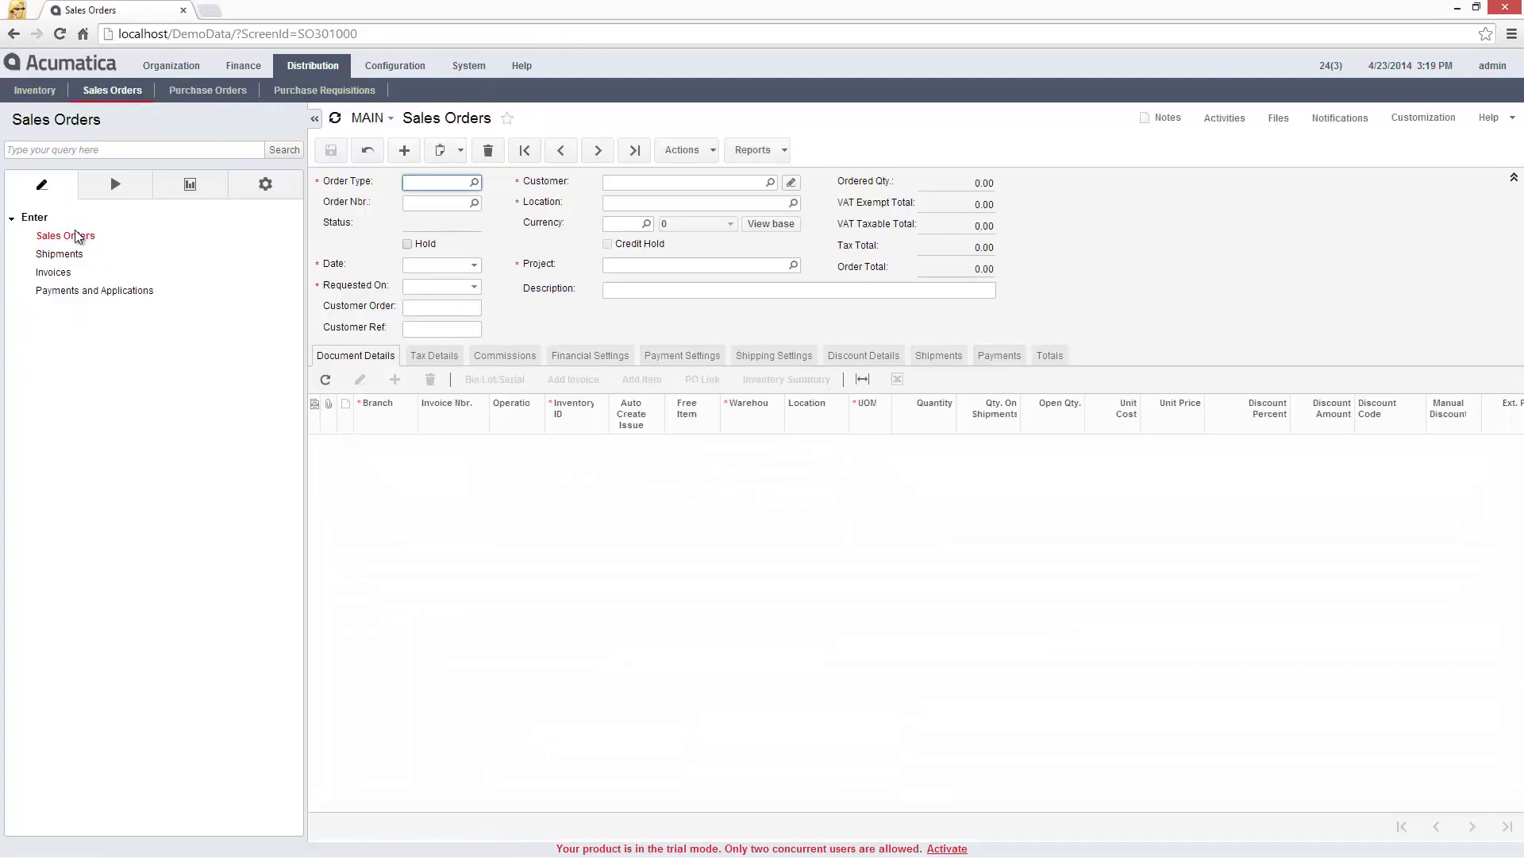
{"action": "left_click", "coordinate": [589, 358]}
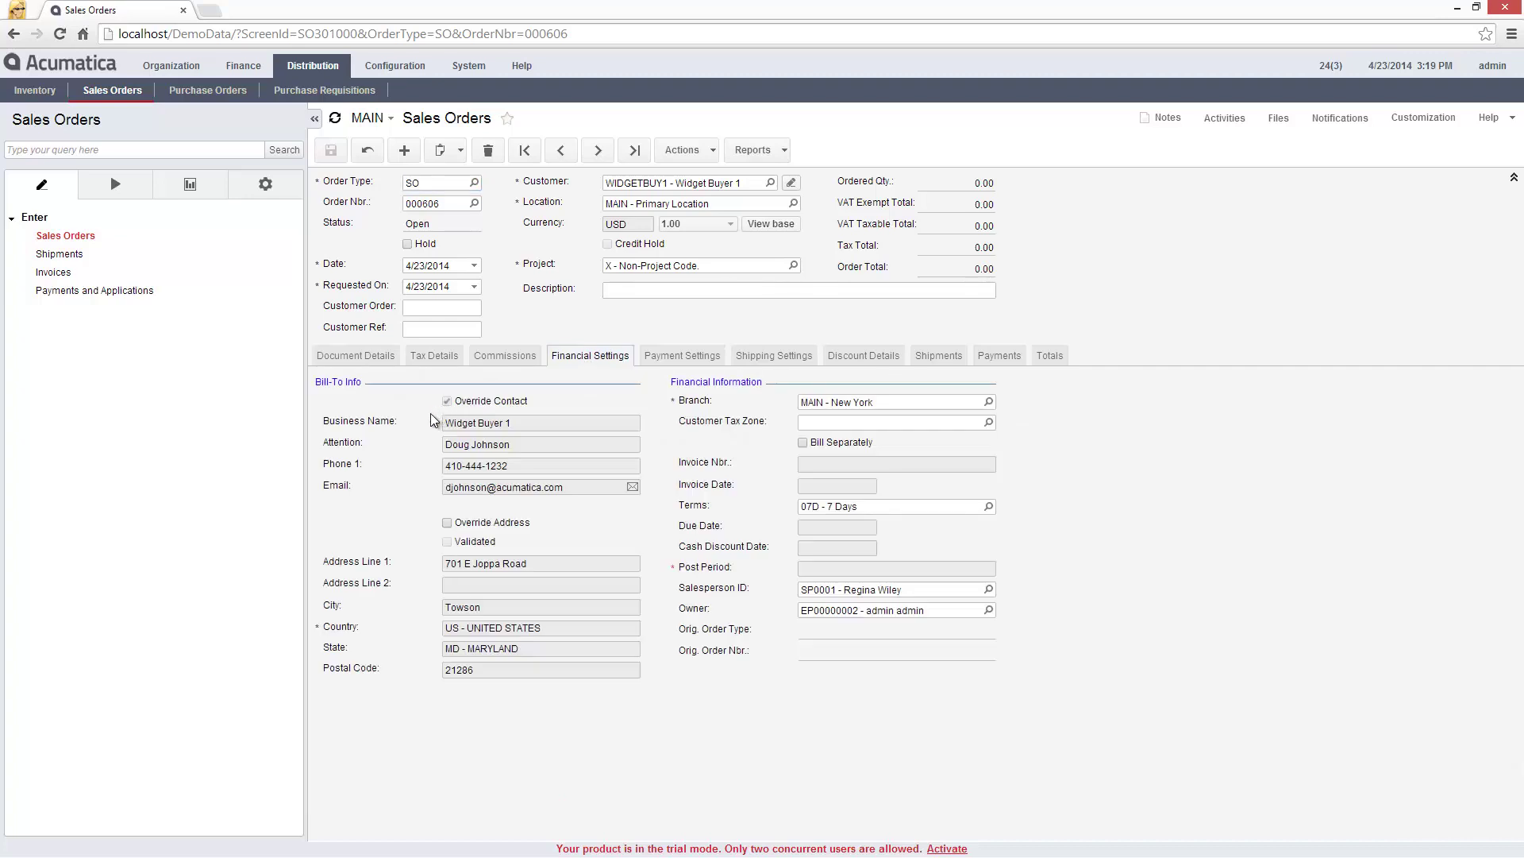
{"action": "left_click", "coordinate": [447, 524]}
{"action": "left_click", "coordinate": [446, 523]}
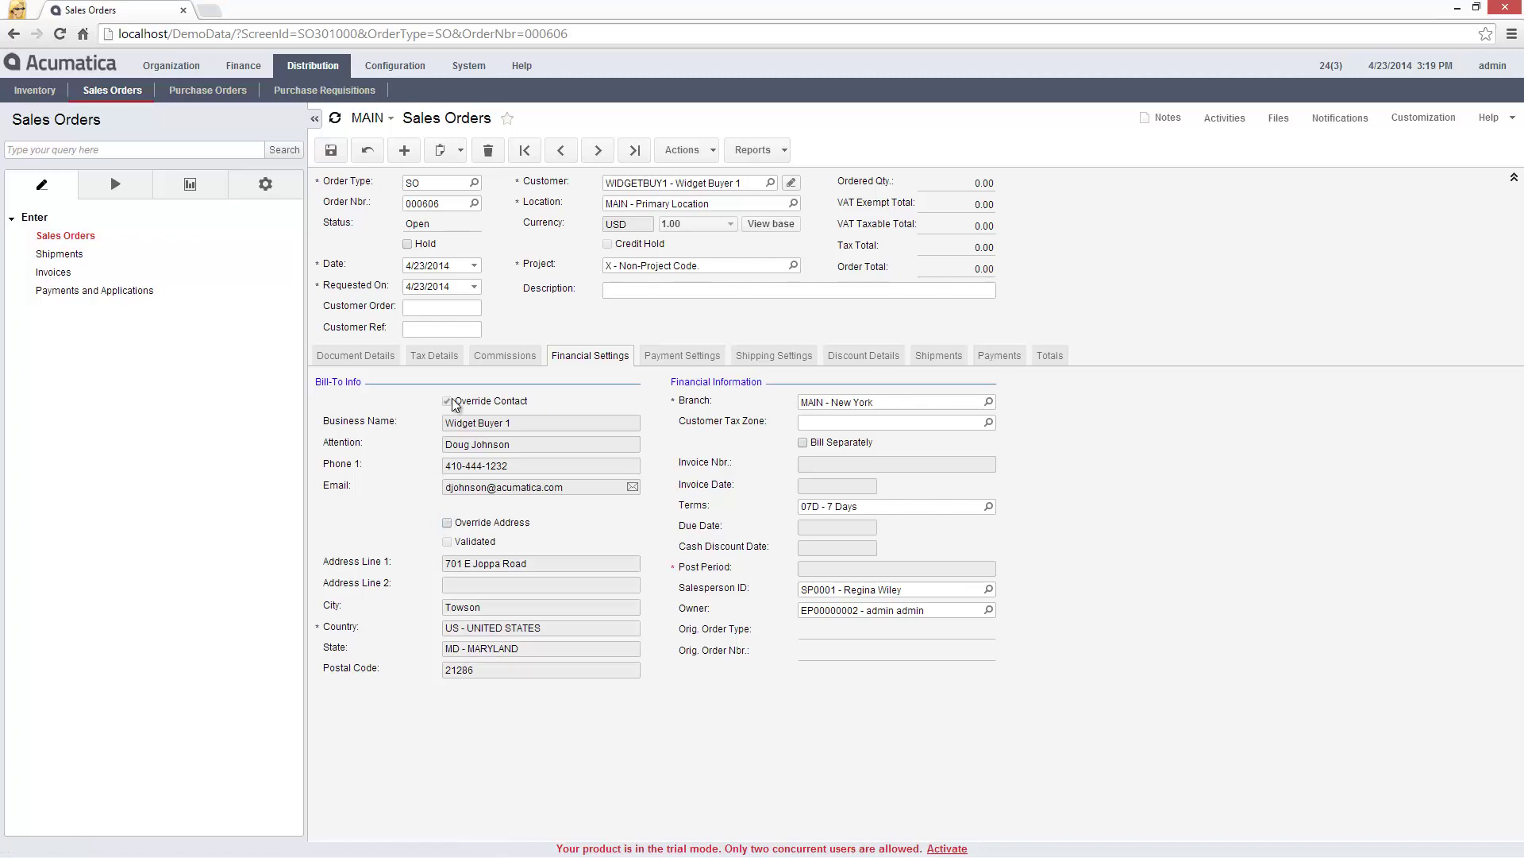